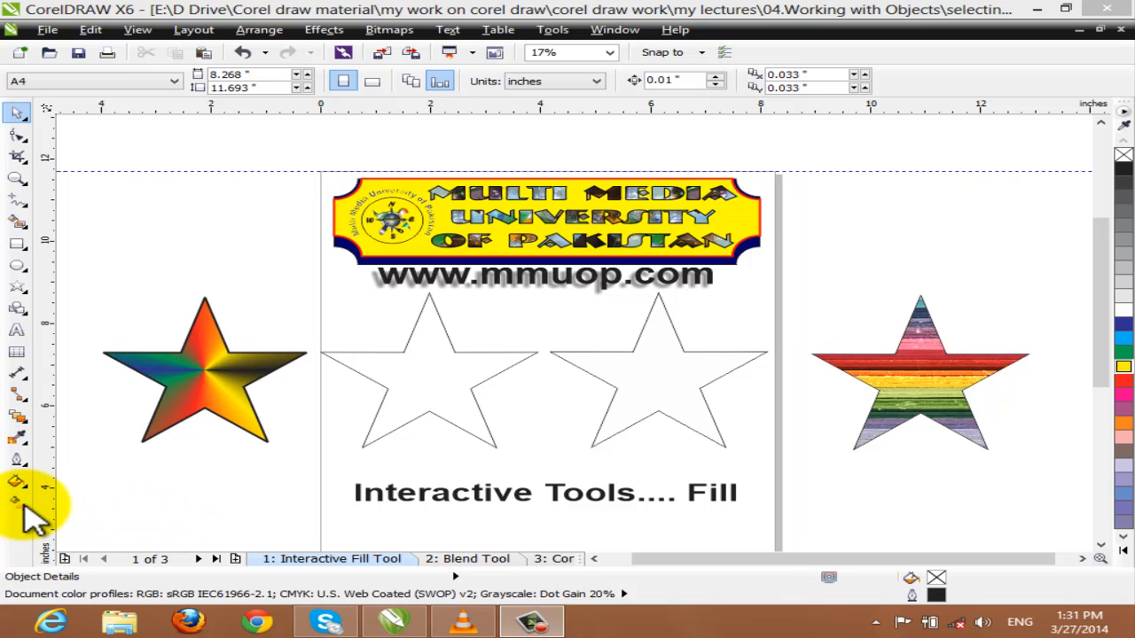
- Apply a black-to-white linear fountain fill to the empty star beside the rainbow star, running from its right point to its left point
click(116, 504)
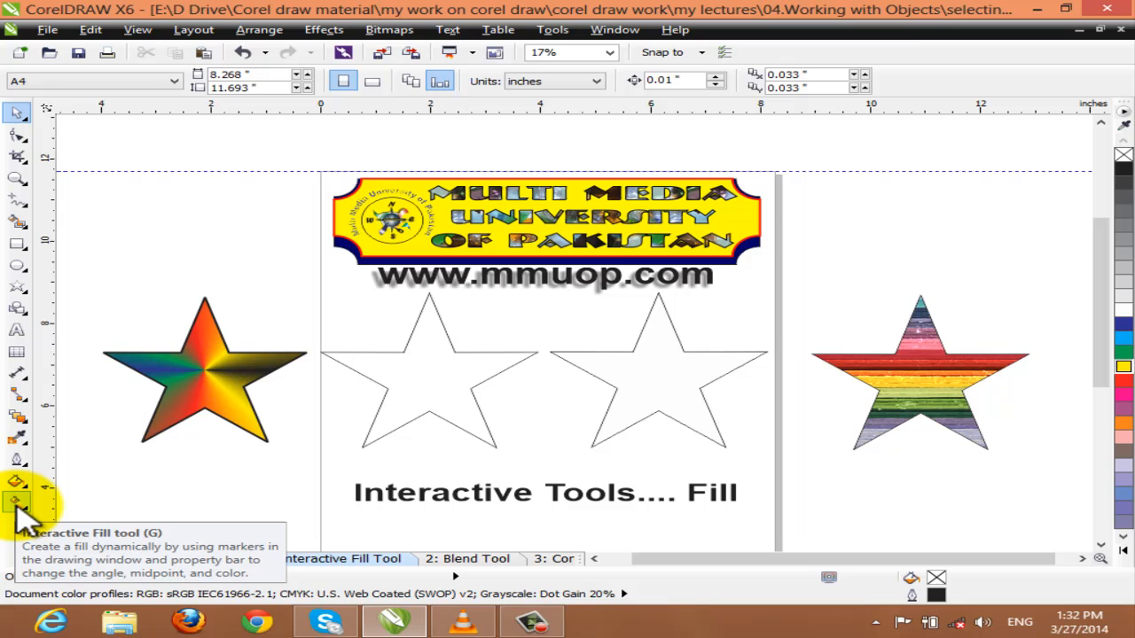
click(15, 503)
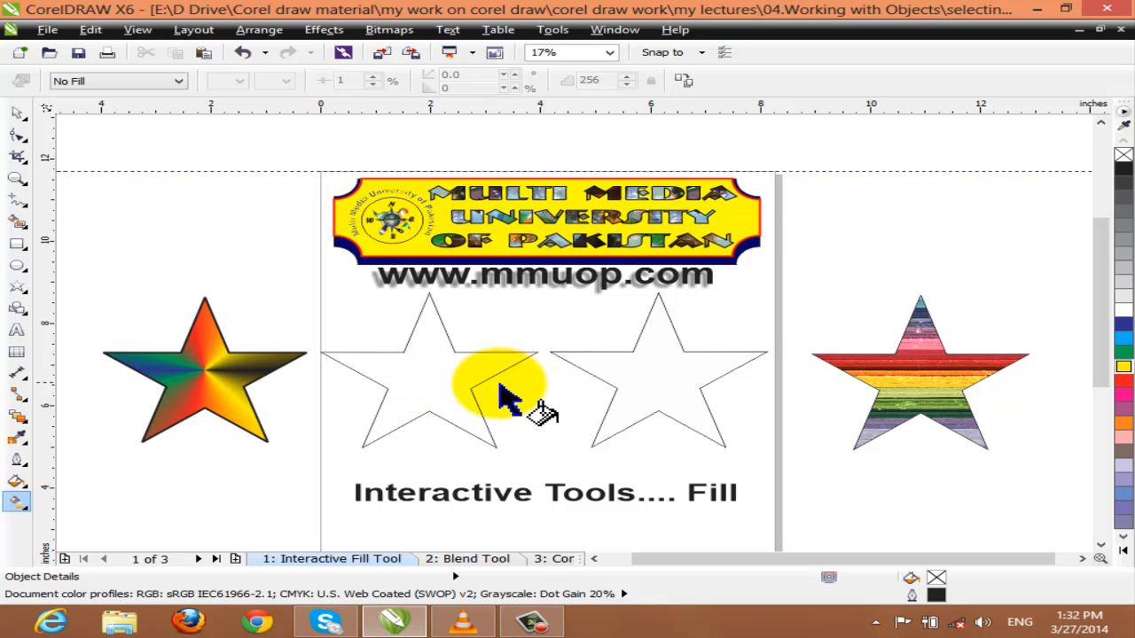
click(462, 382)
drag(454, 383, 523, 383)
drag(429, 383, 304, 380)
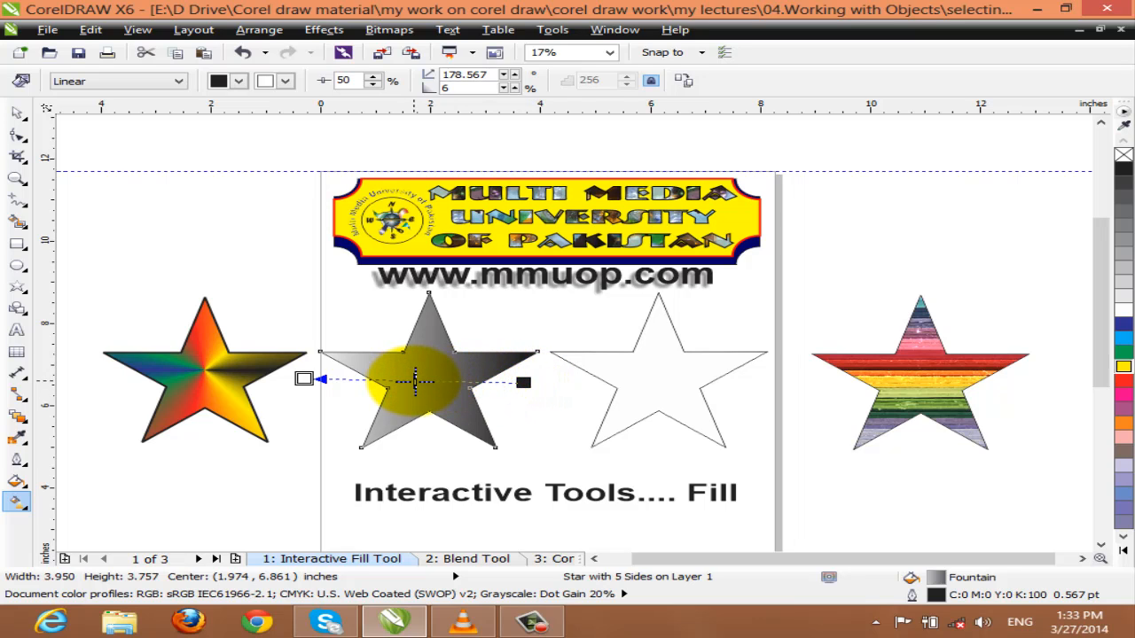
- Recolour the star's linear fill to run from yellow to red and shift its midpoint to about 43%
mouse_move(415, 382)
mouse_down()
mouse_move(459, 383)
mouse_move(357, 379)
mouse_up()
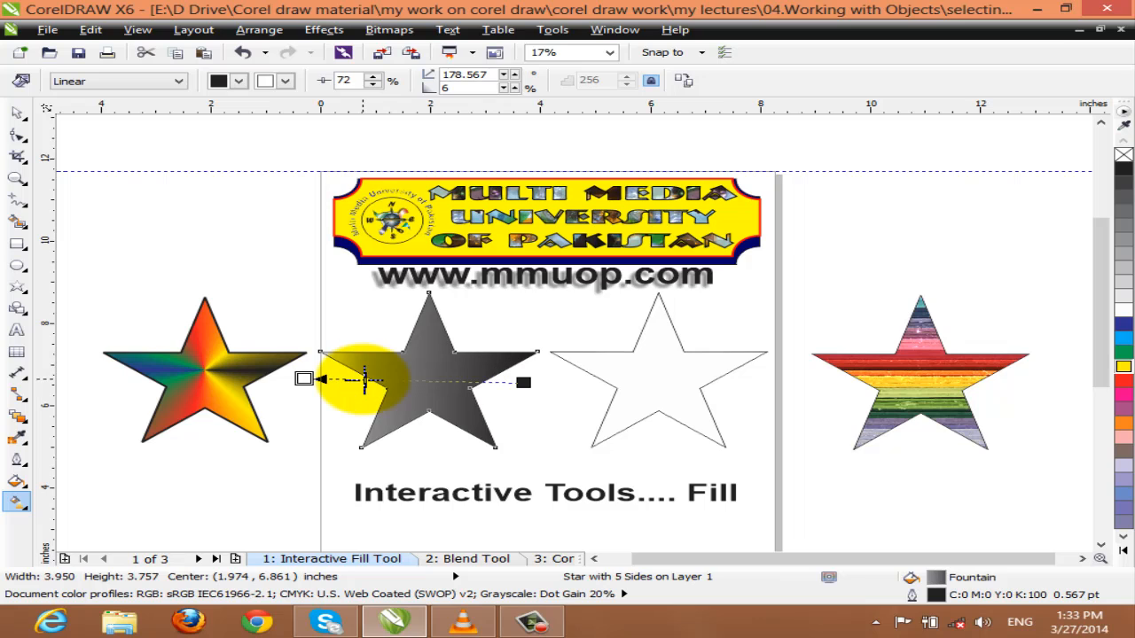
drag(446, 384, 472, 383)
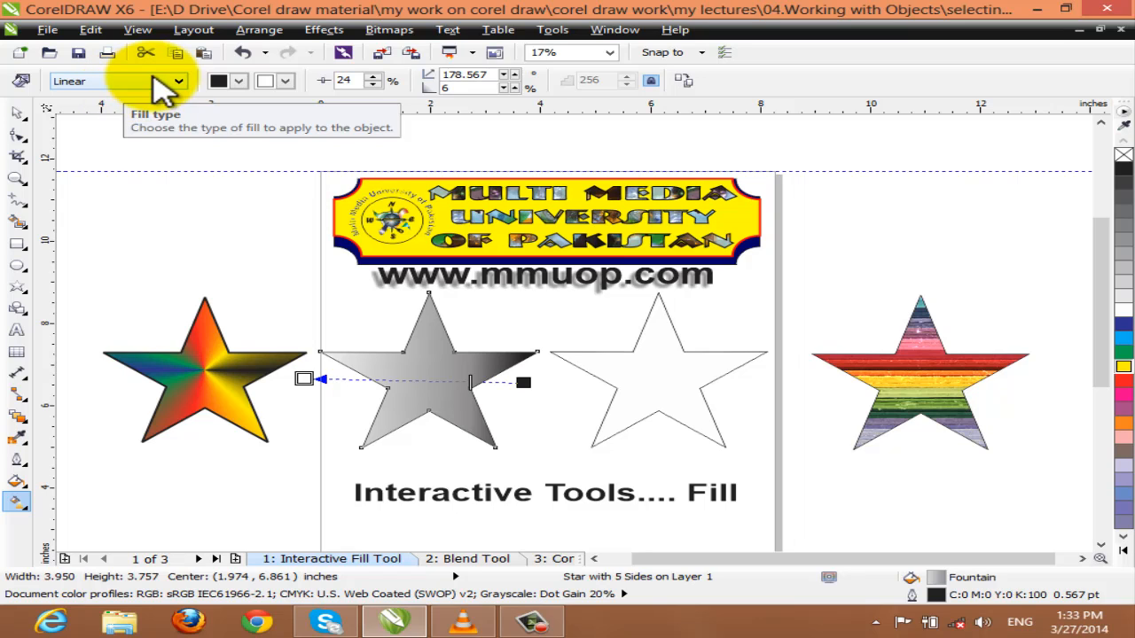
click(238, 82)
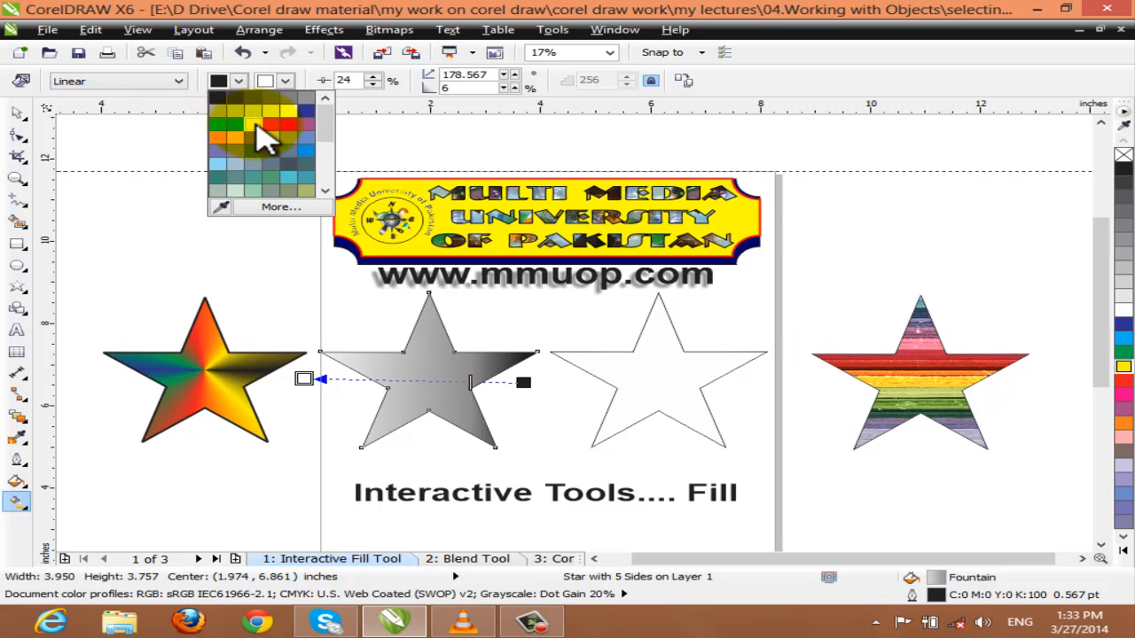
click(257, 126)
click(285, 80)
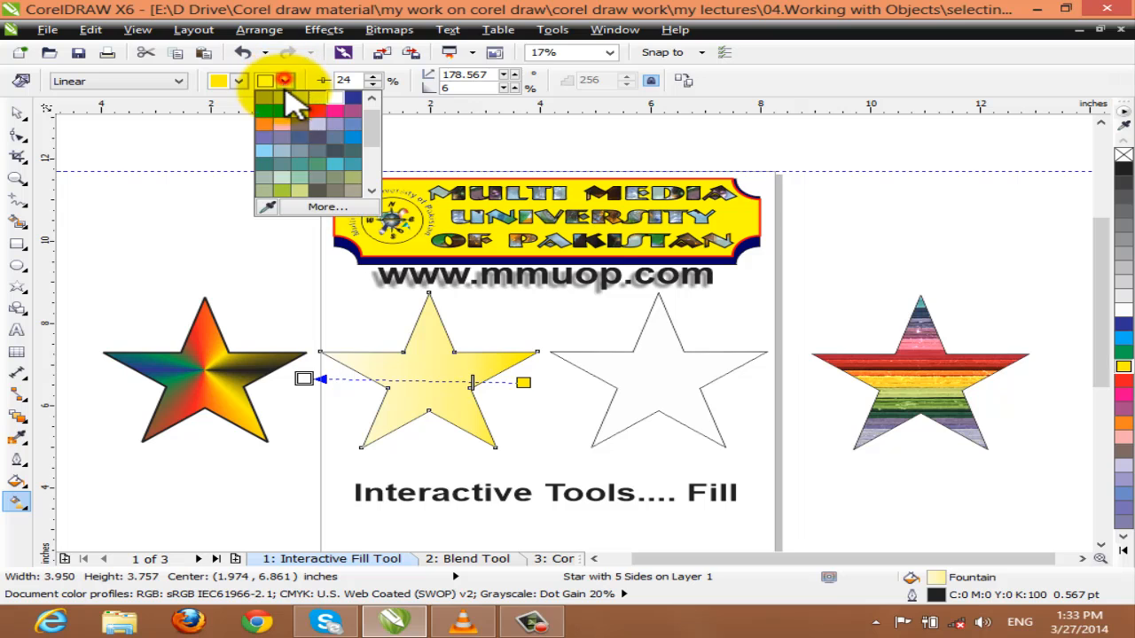
click(334, 111)
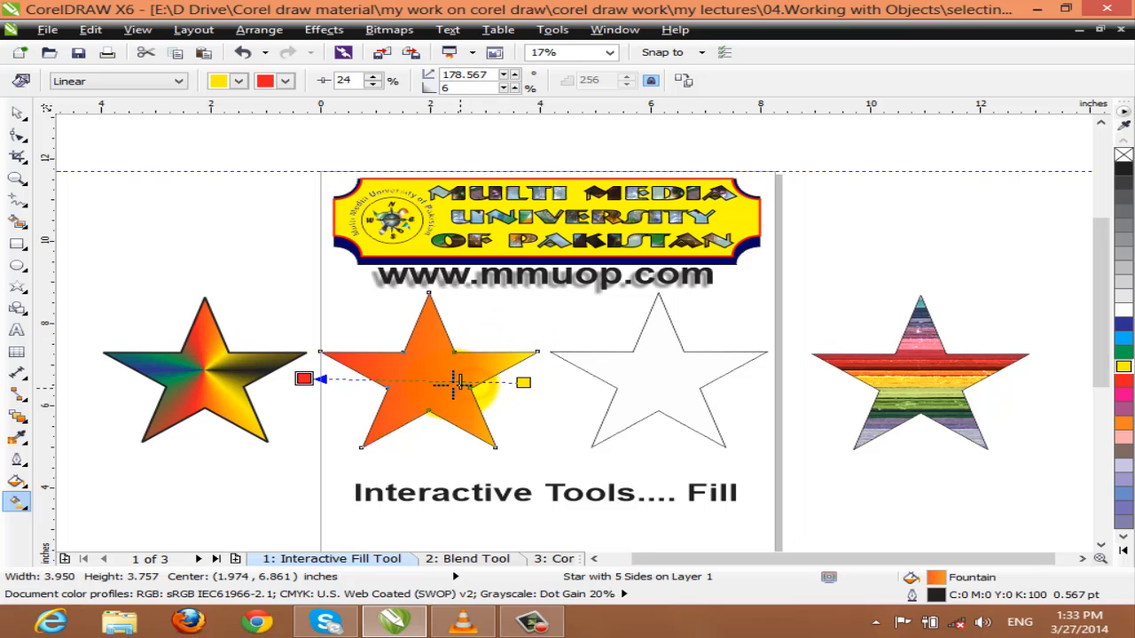
drag(434, 382, 433, 382)
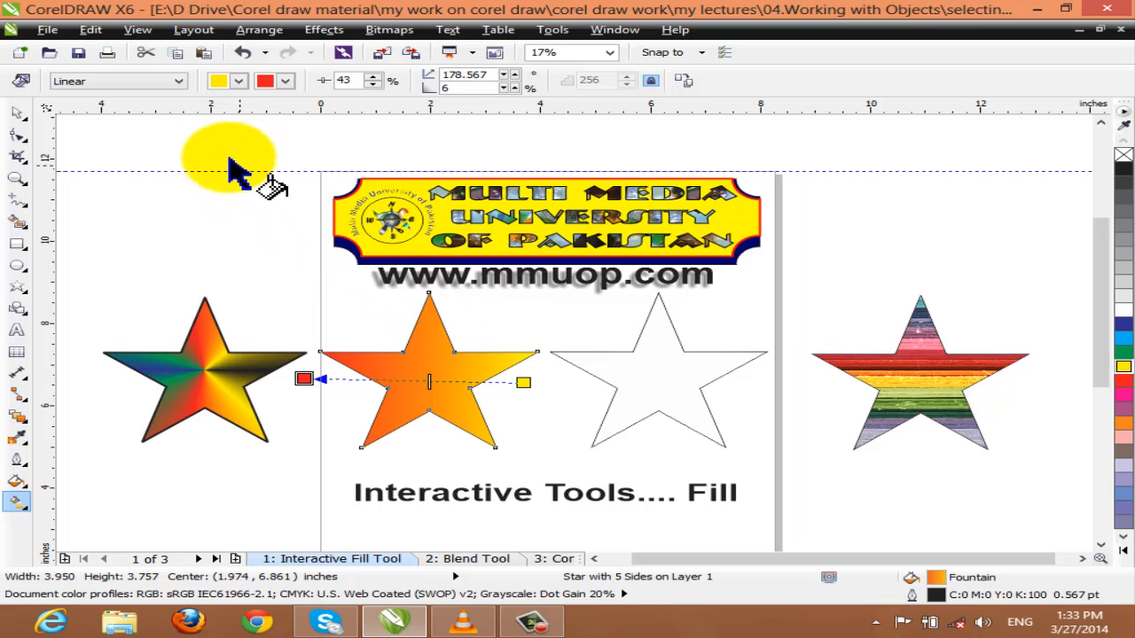
- Change the star's fill type to Radial and raise the fill midpoint to 72%
click(178, 82)
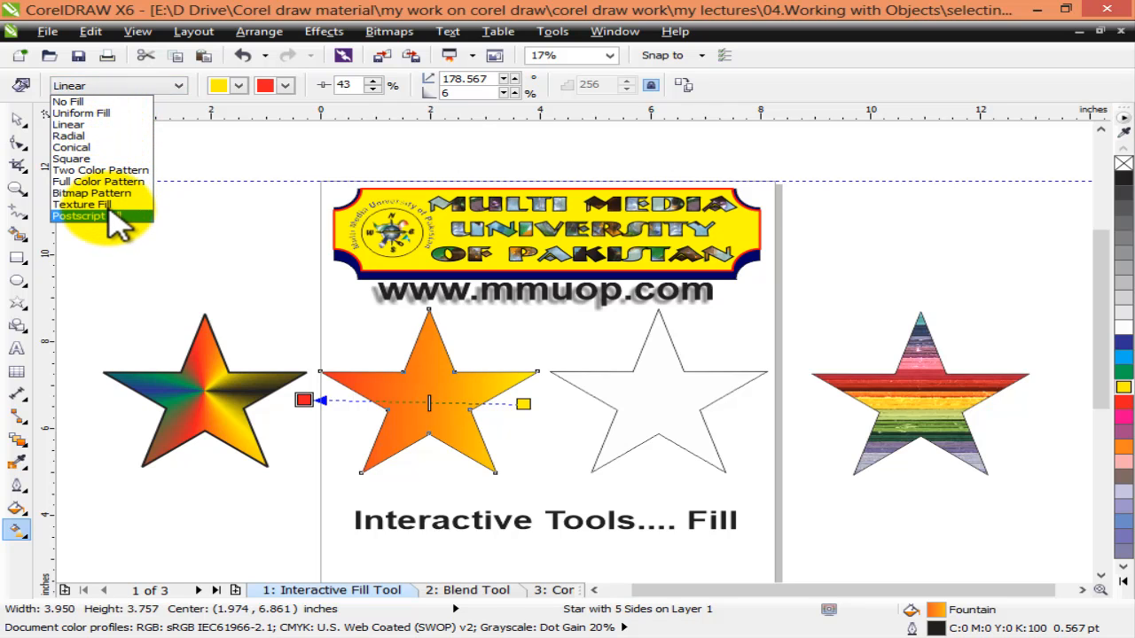
click(89, 135)
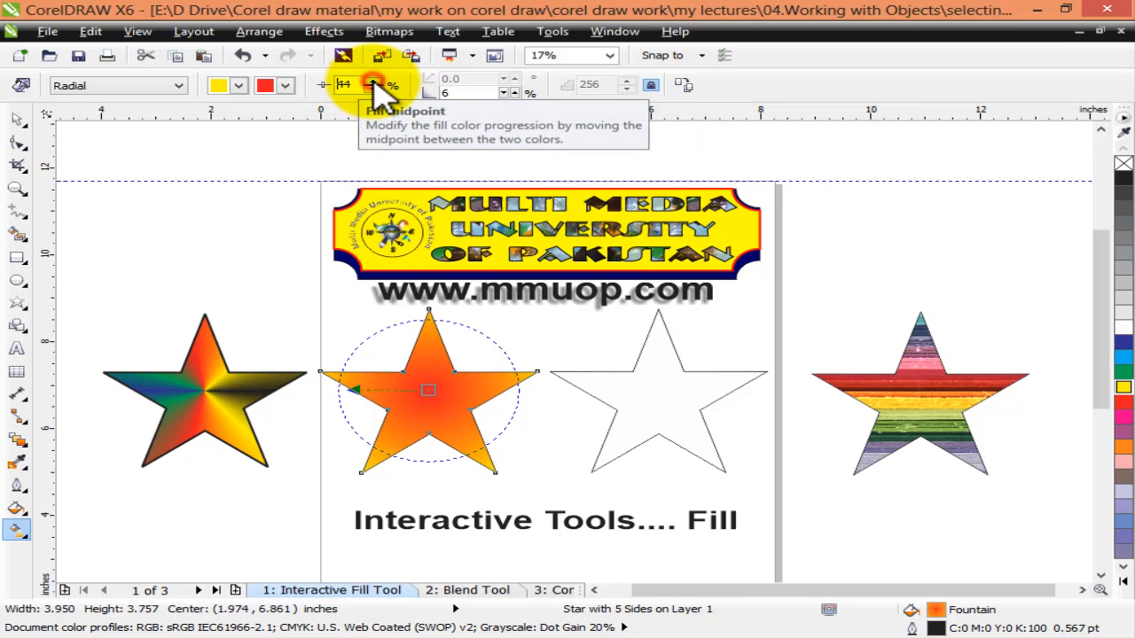
click(373, 81)
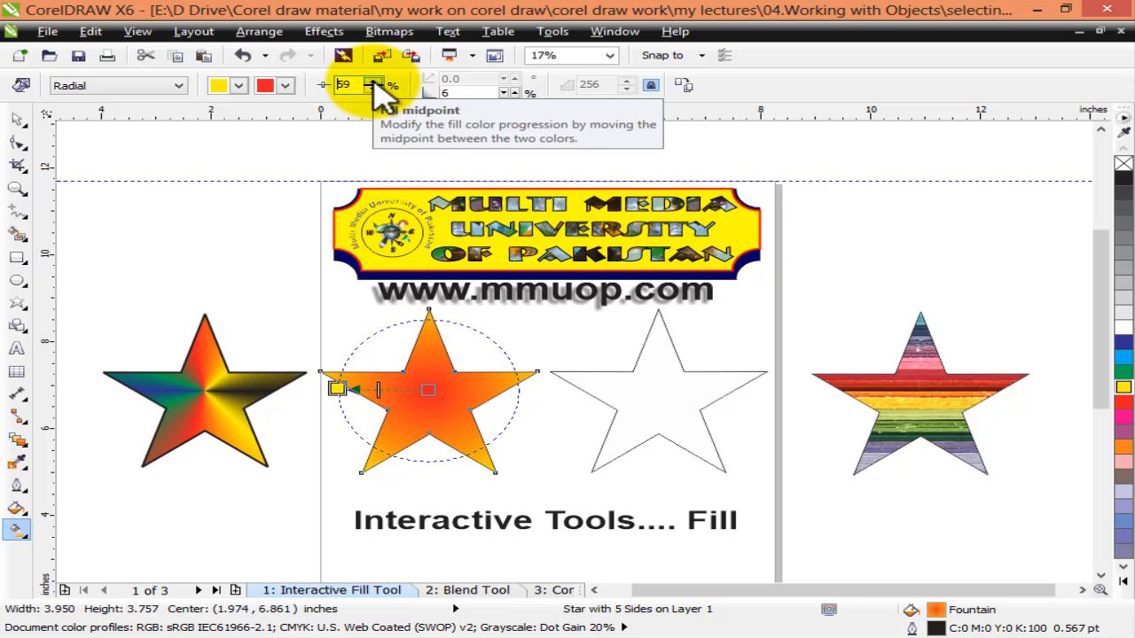
click(373, 81)
click(373, 80)
click(373, 81)
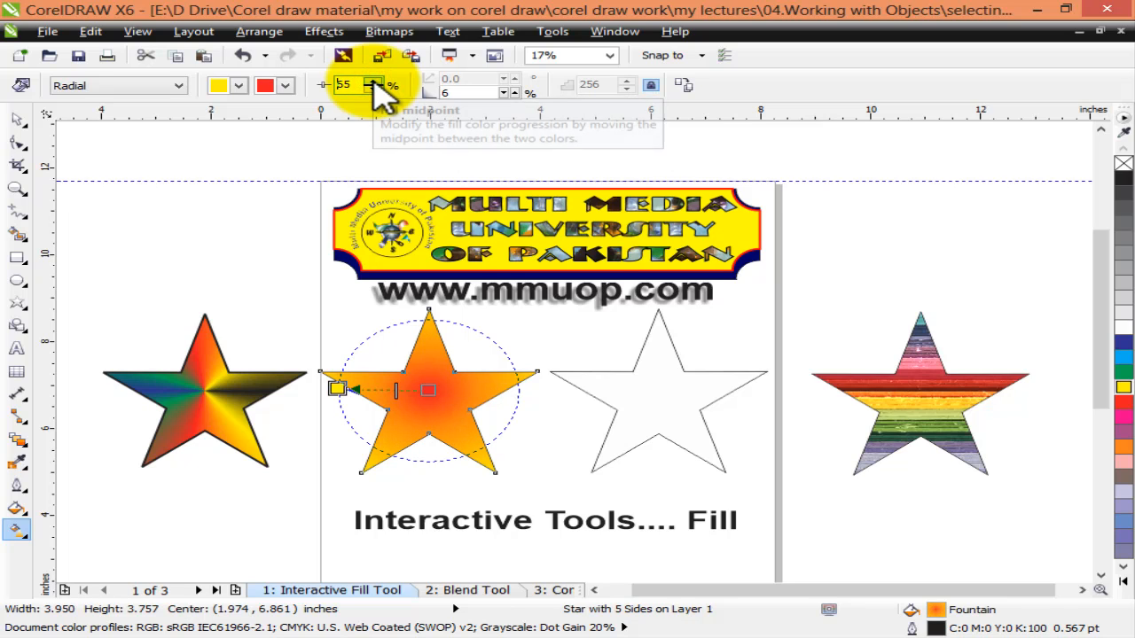
click(373, 81)
click(373, 80)
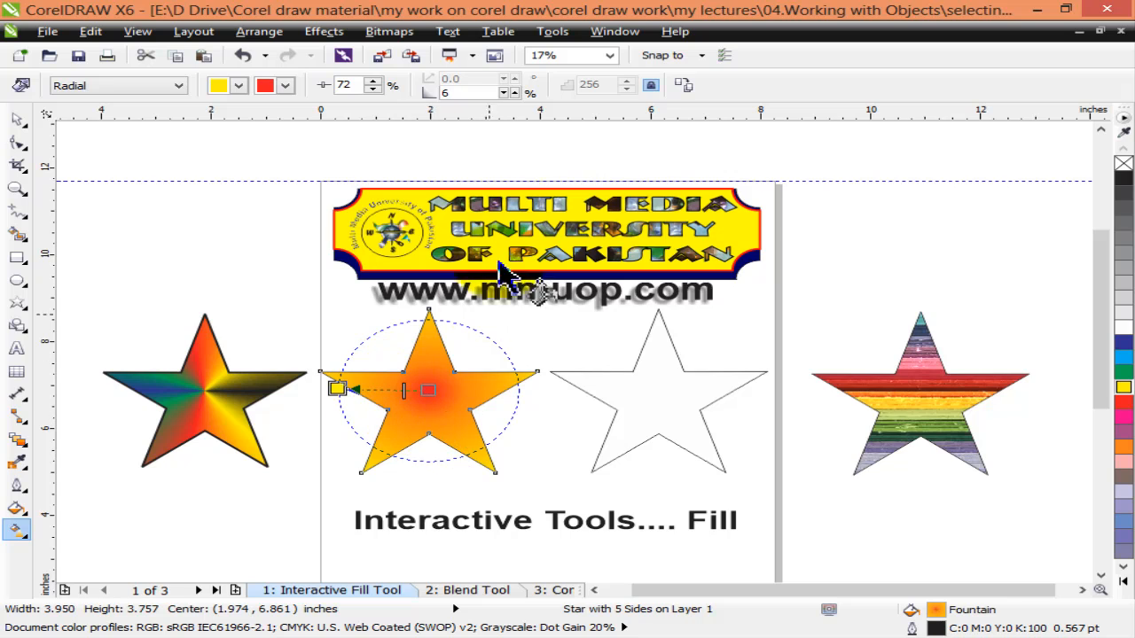
- Set the radial fill's edge pad to 19% and change the star's fill type to Conical
click(514, 92)
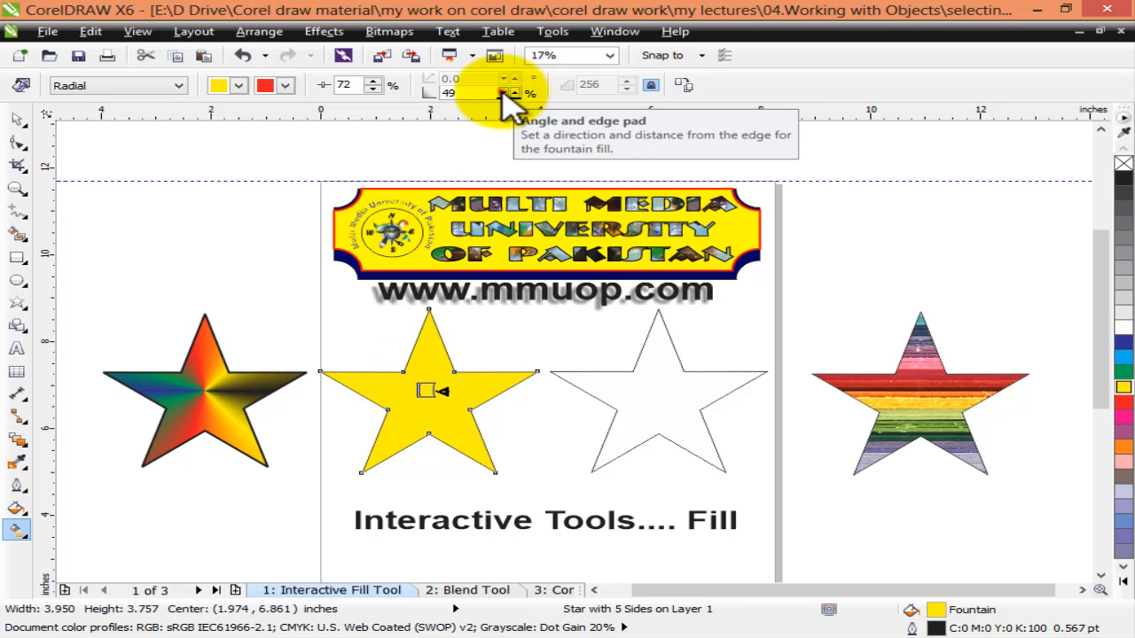
click(502, 92)
click(502, 93)
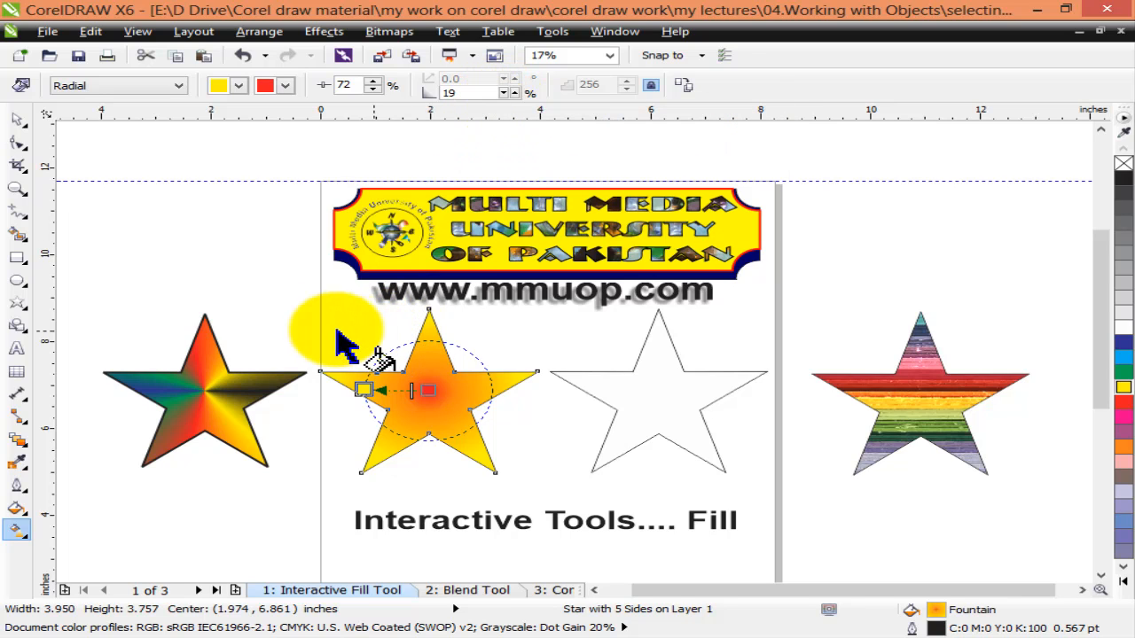
click(117, 86)
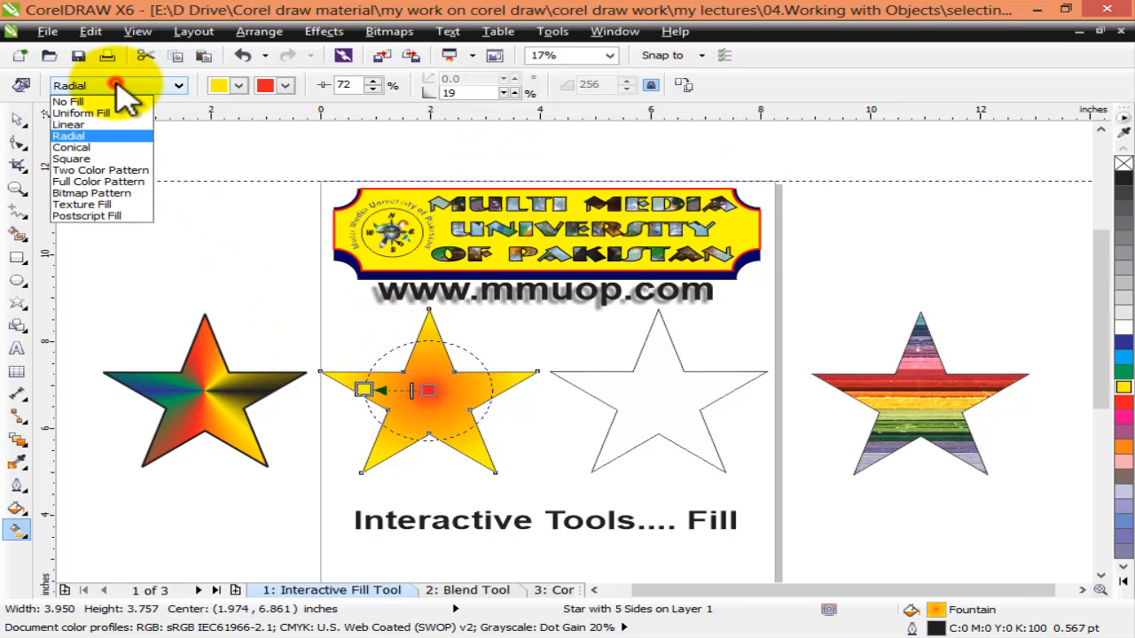
click(119, 148)
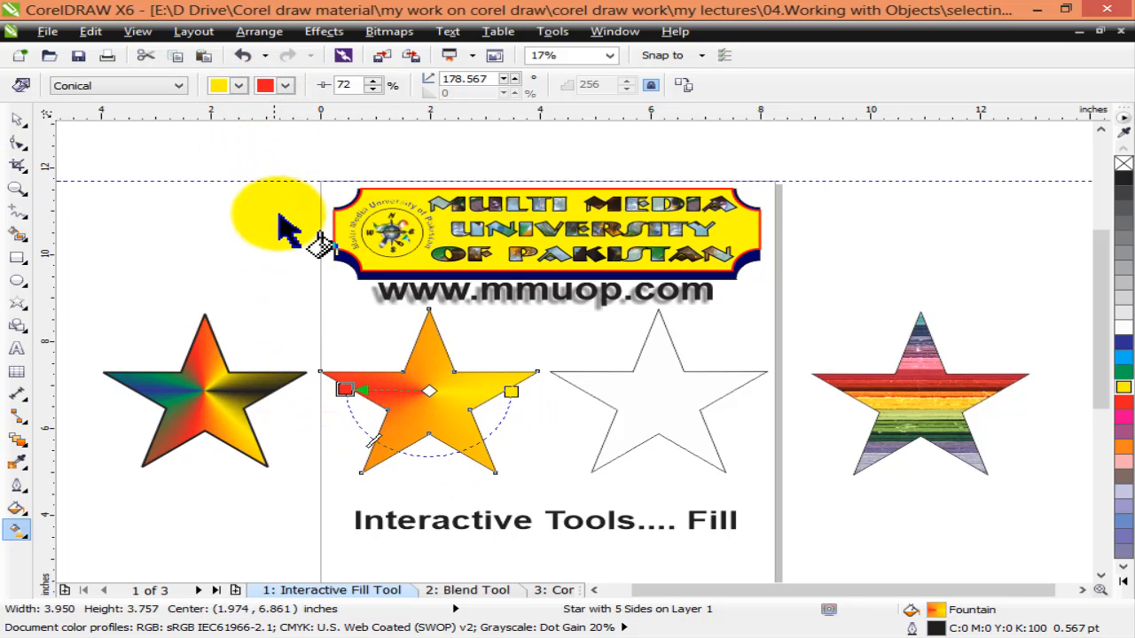
- Recolour the red end node of the star's conical fill with a light violet shade of the palette's dark blue
key(z)
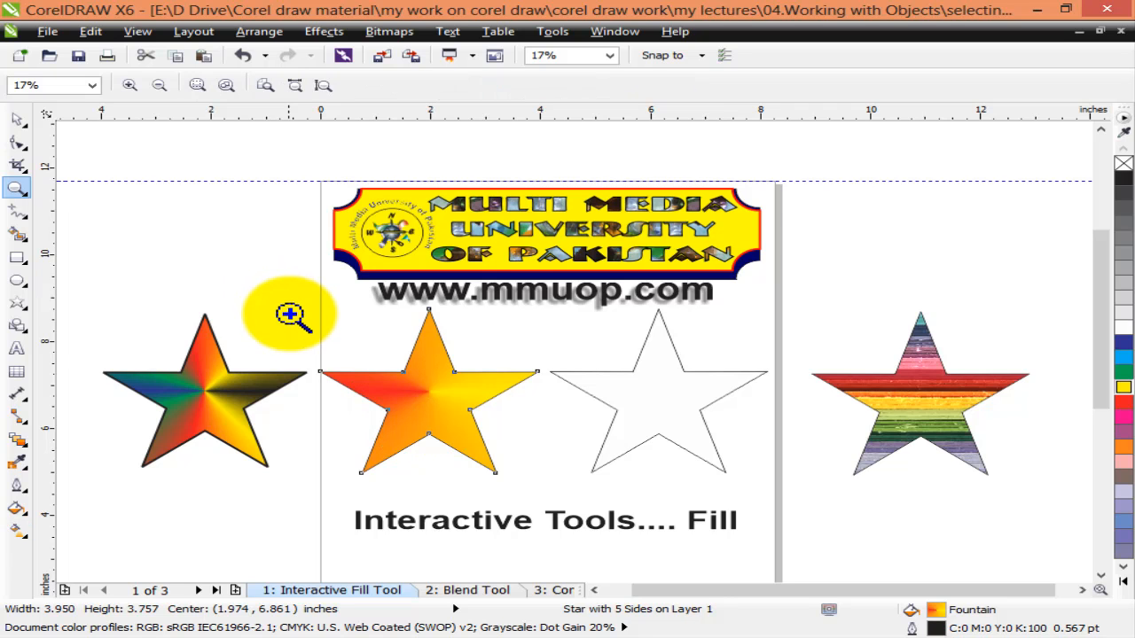
drag(270, 292, 567, 503)
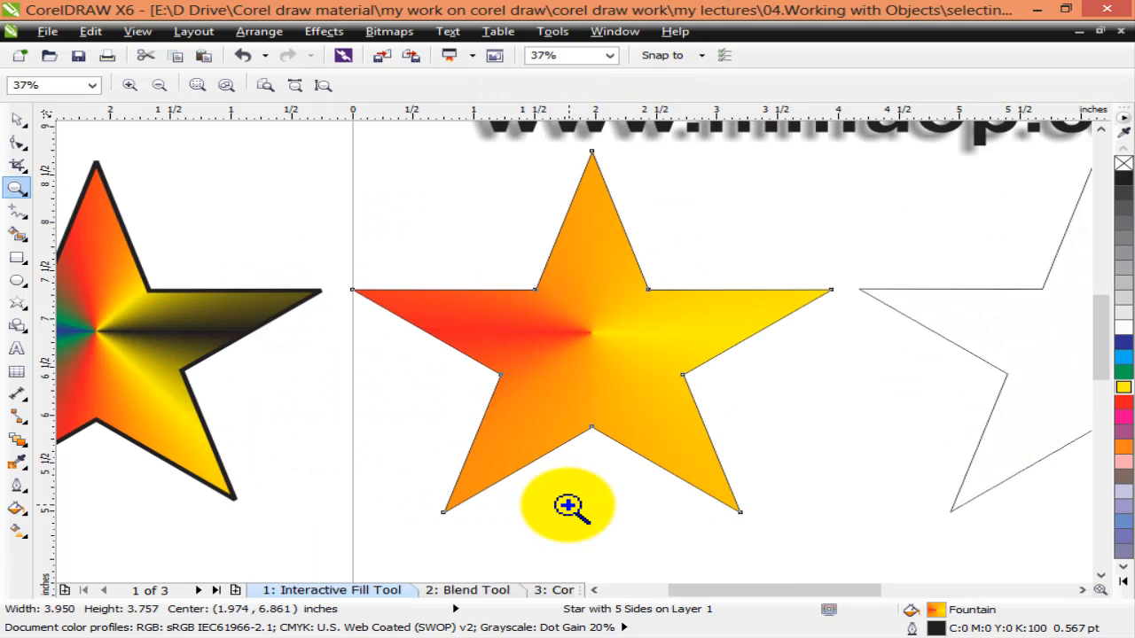
click(17, 118)
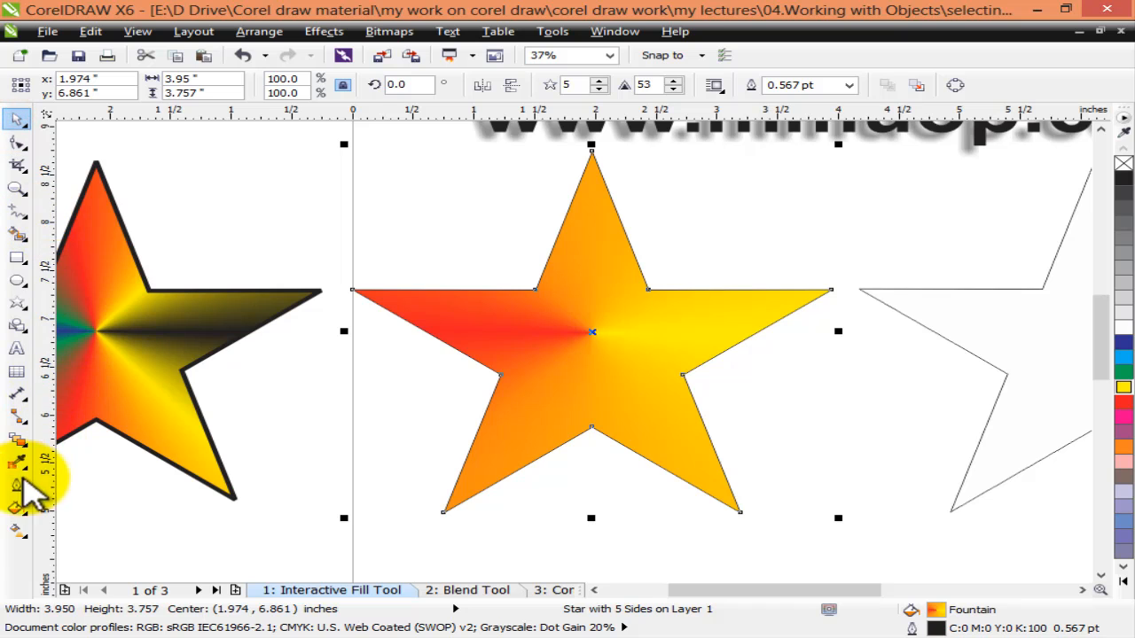
click(16, 530)
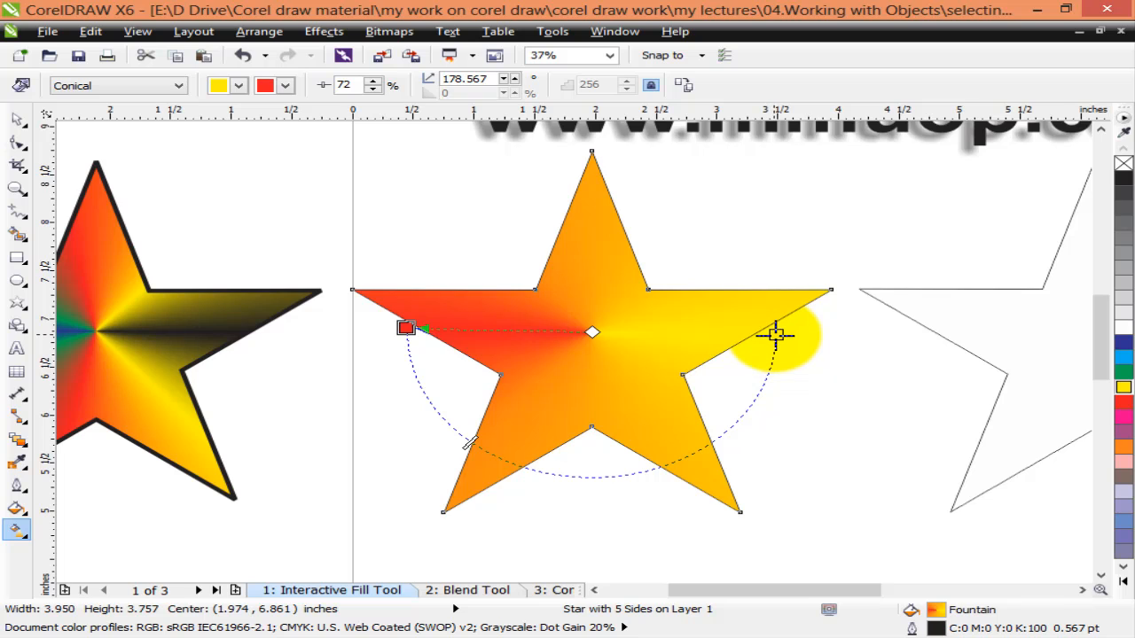
click(406, 328)
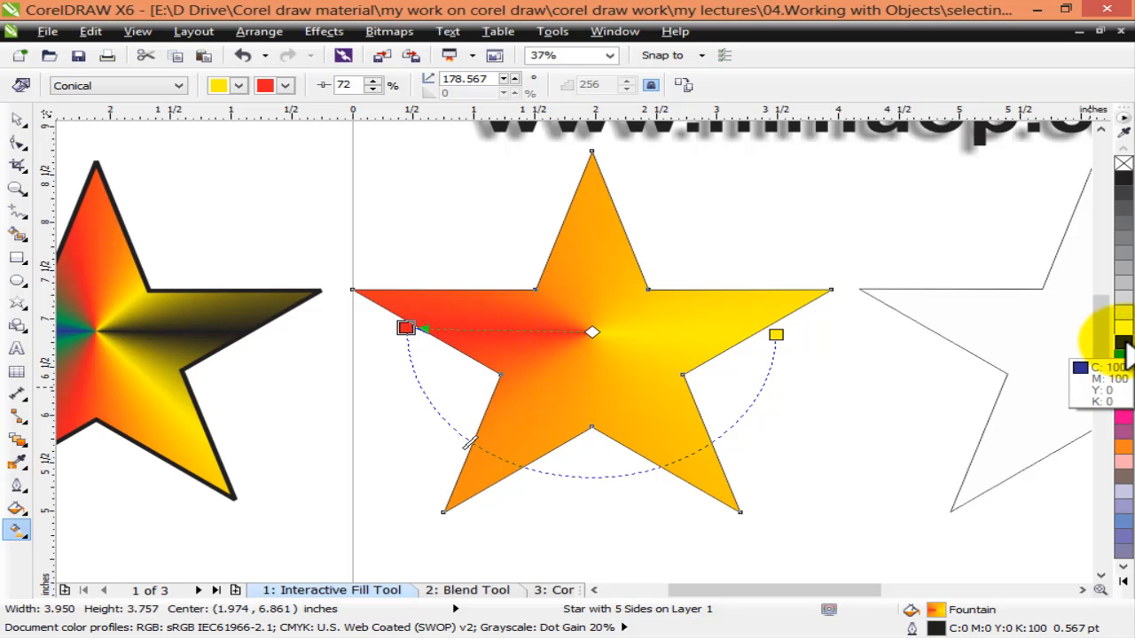
click(1123, 345)
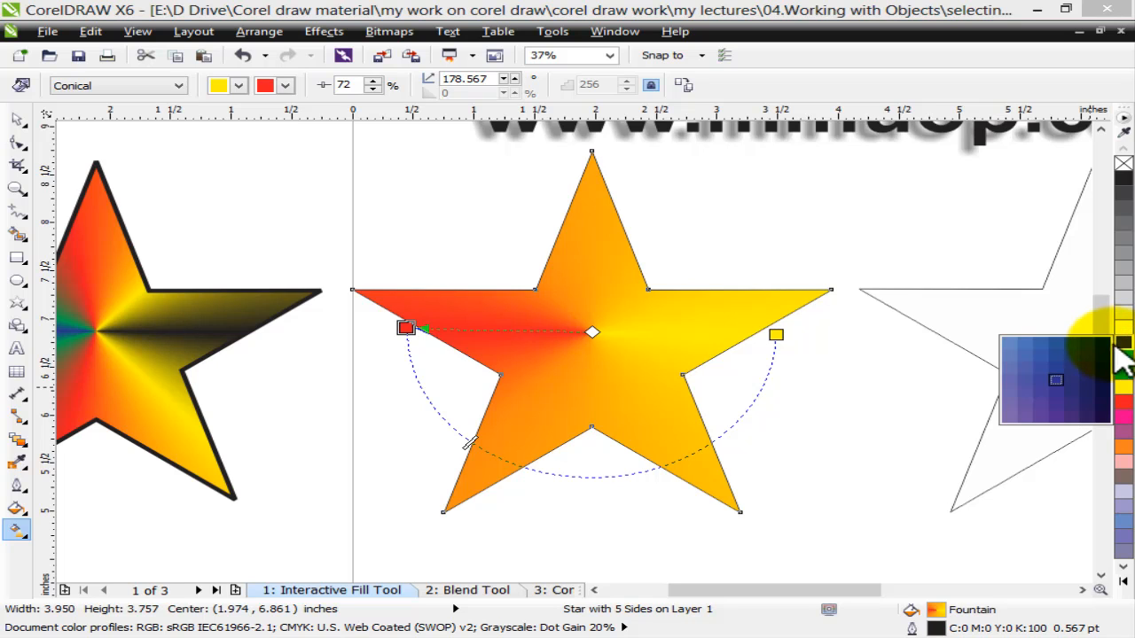
click(1009, 404)
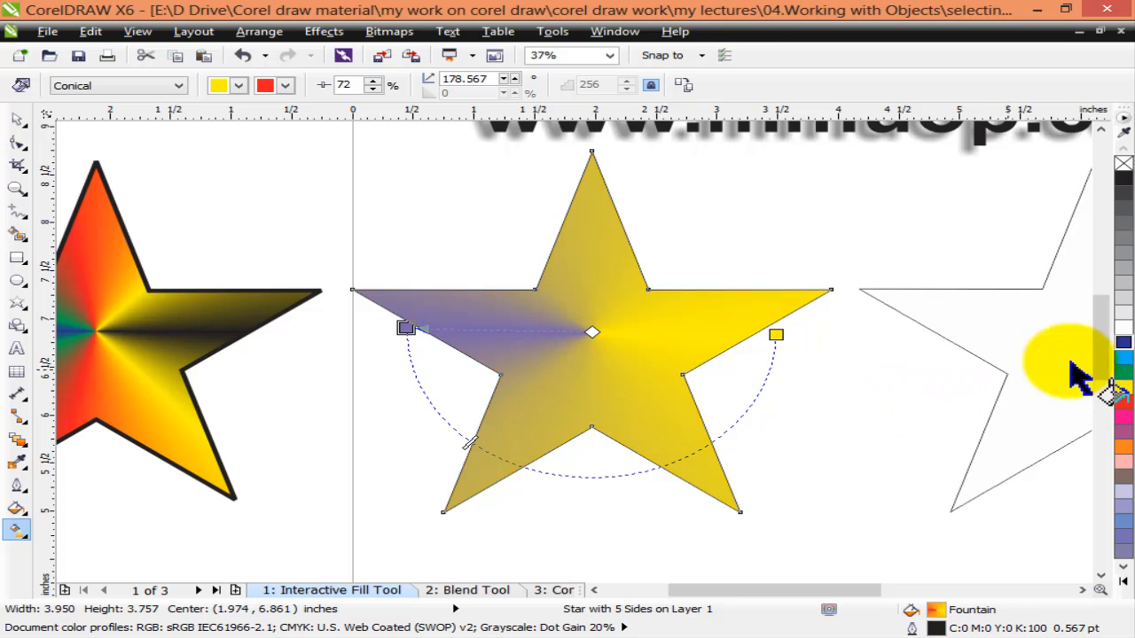
- Add dark blue, green, magenta and cyan colour nodes along the arc of the star's conical fill between its yellow and violet ends
drag(1122, 348, 747, 408)
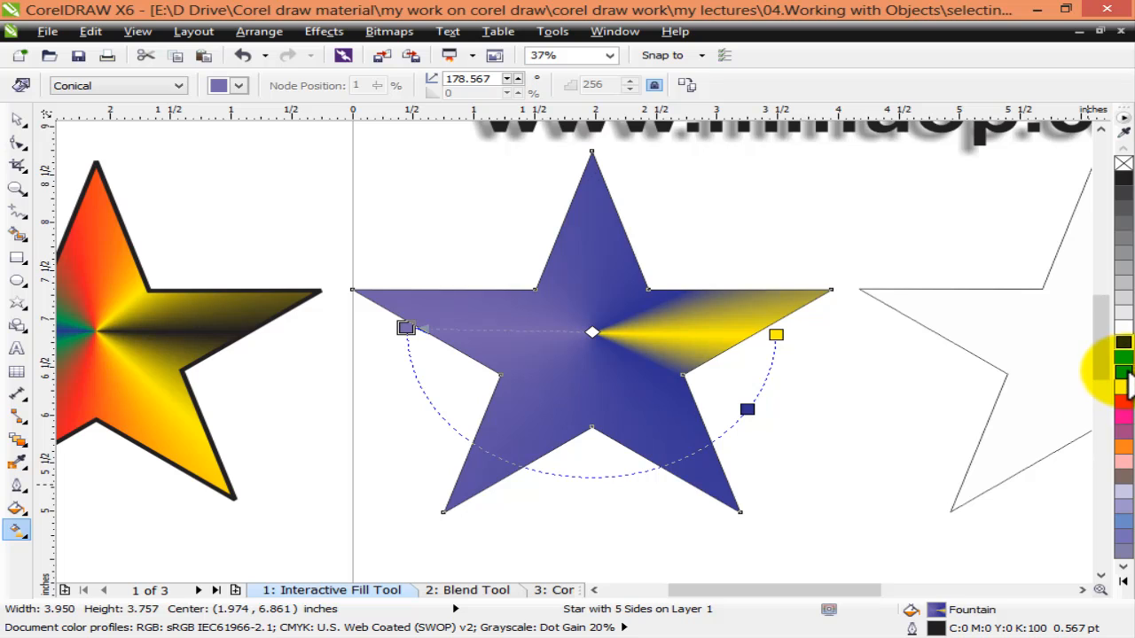
drag(1124, 372, 438, 408)
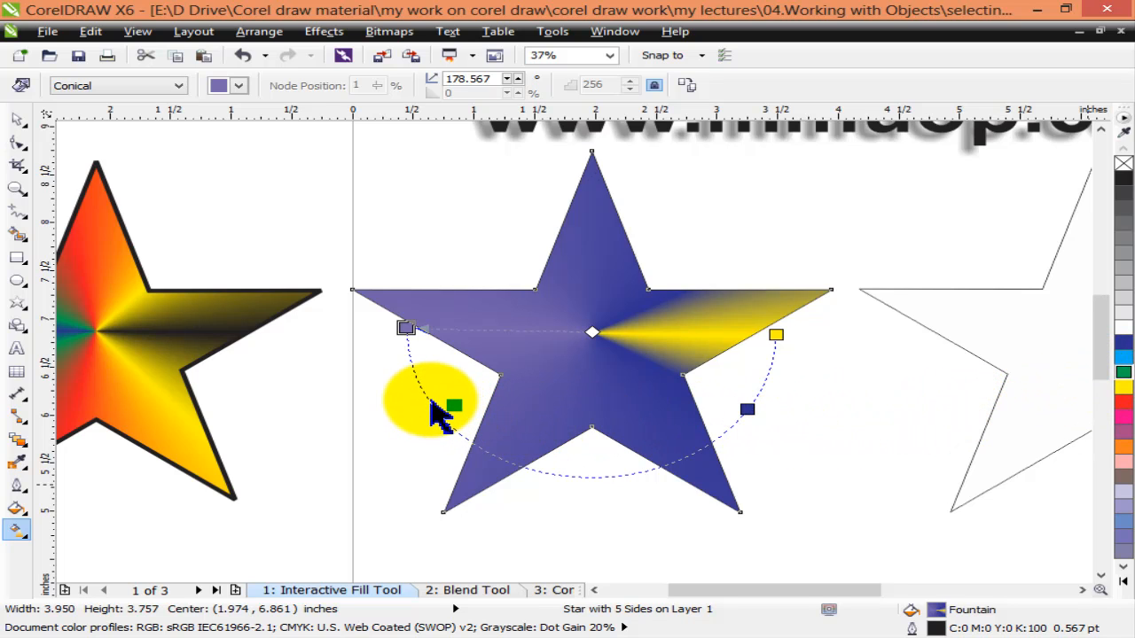
drag(429, 399, 428, 399)
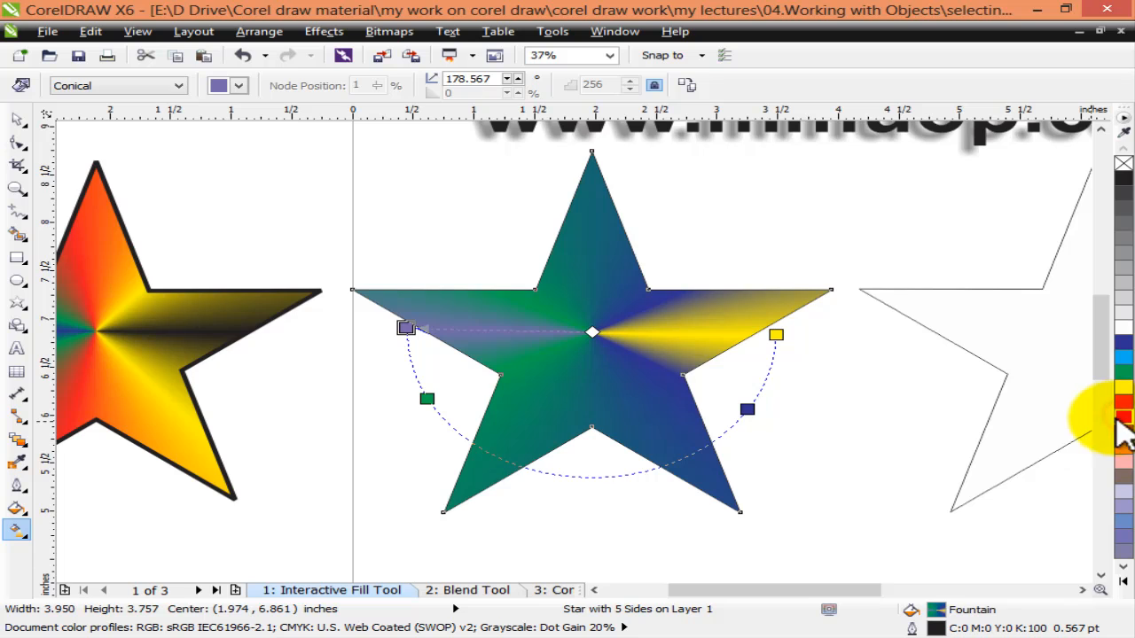
drag(1118, 420, 617, 474)
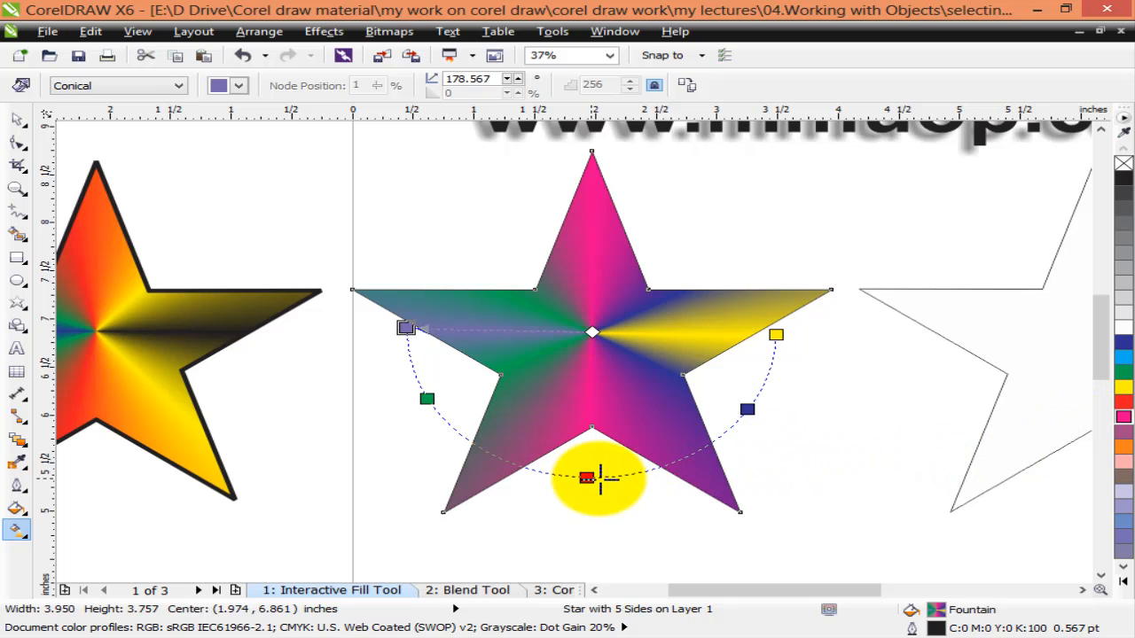
drag(599, 479, 599, 479)
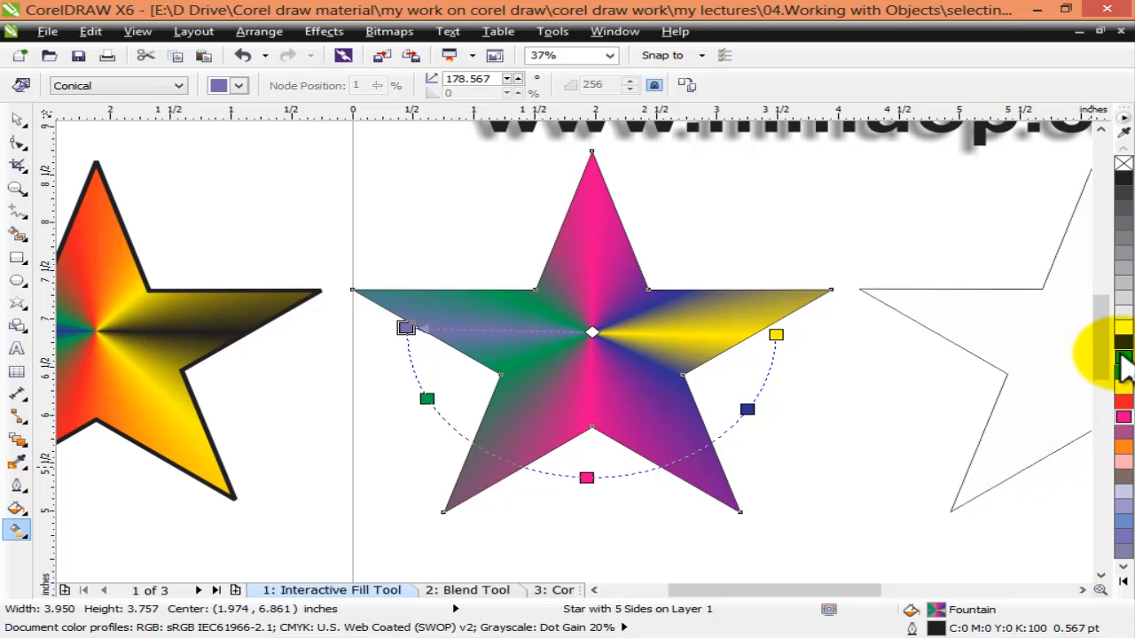
drag(1120, 361, 680, 459)
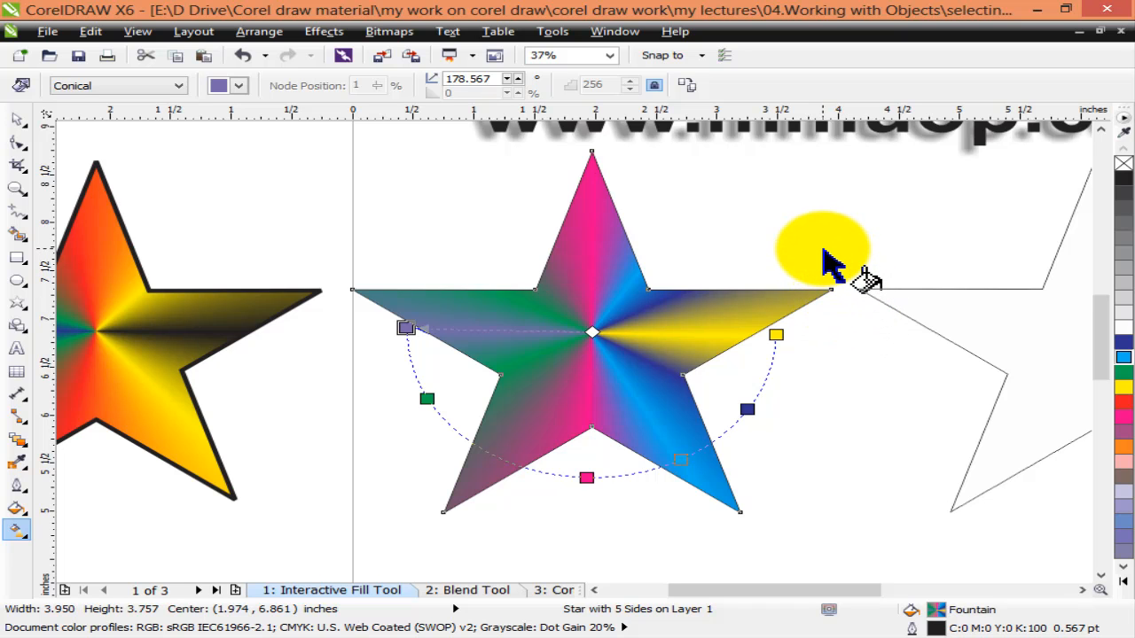
- Select the remaining unfilled star and move it slightly left and up to about X 6.02, Y 6.81 inches
scroll(833, 265, down, 1)
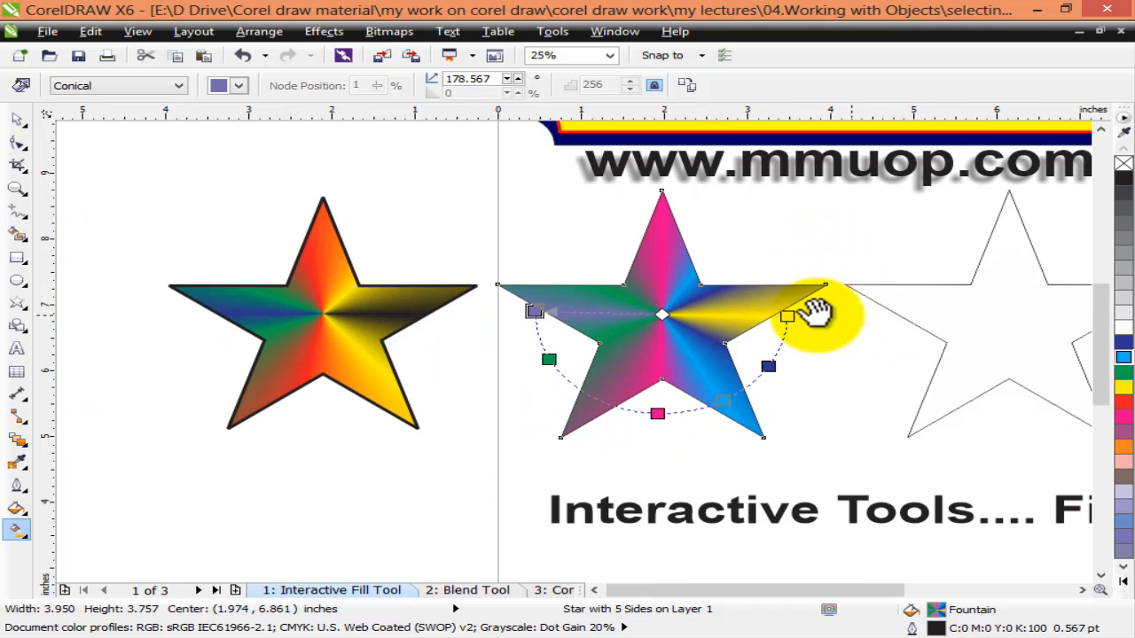
drag(807, 309, 506, 369)
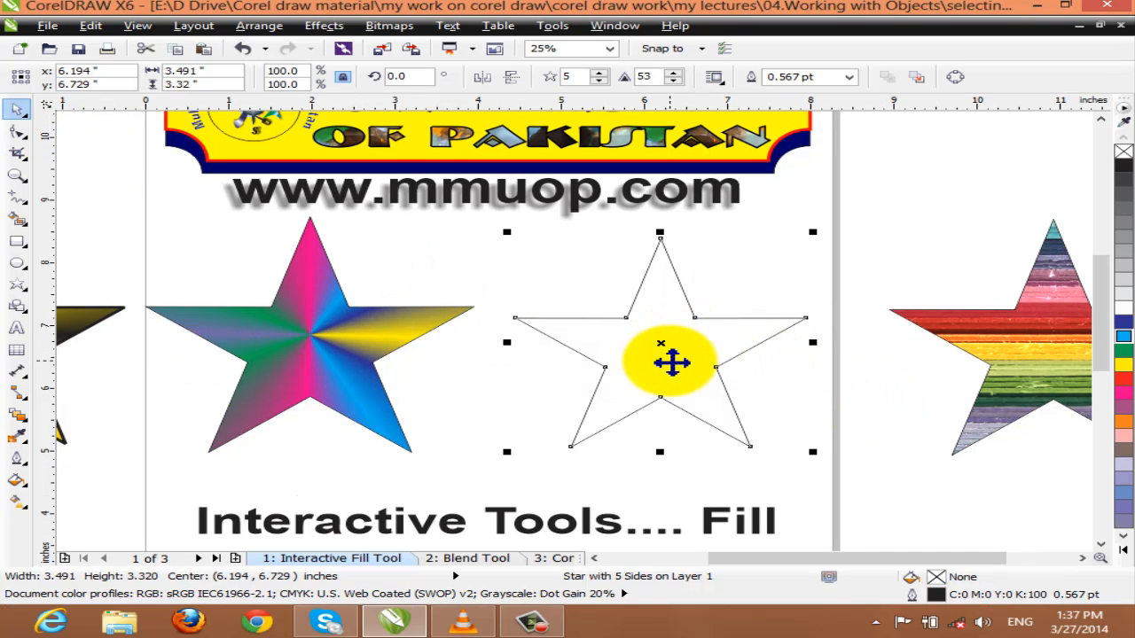
click(867, 239)
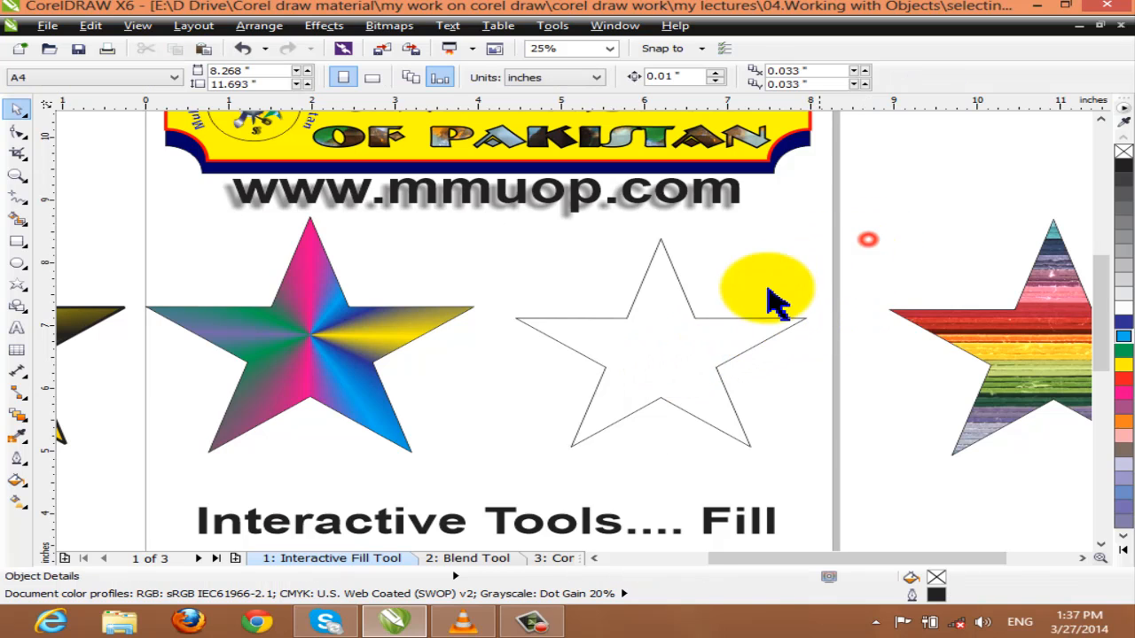
drag(649, 375, 634, 366)
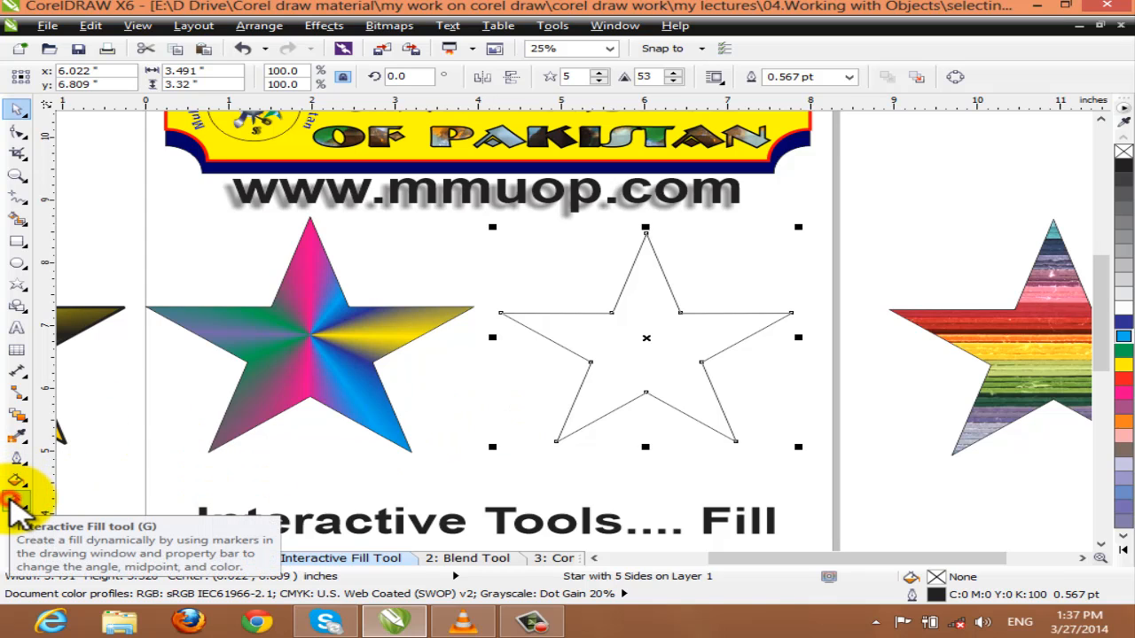
- Give the selected empty star a Bitmap Pattern fill with the Interactive Fill tool
click(13, 501)
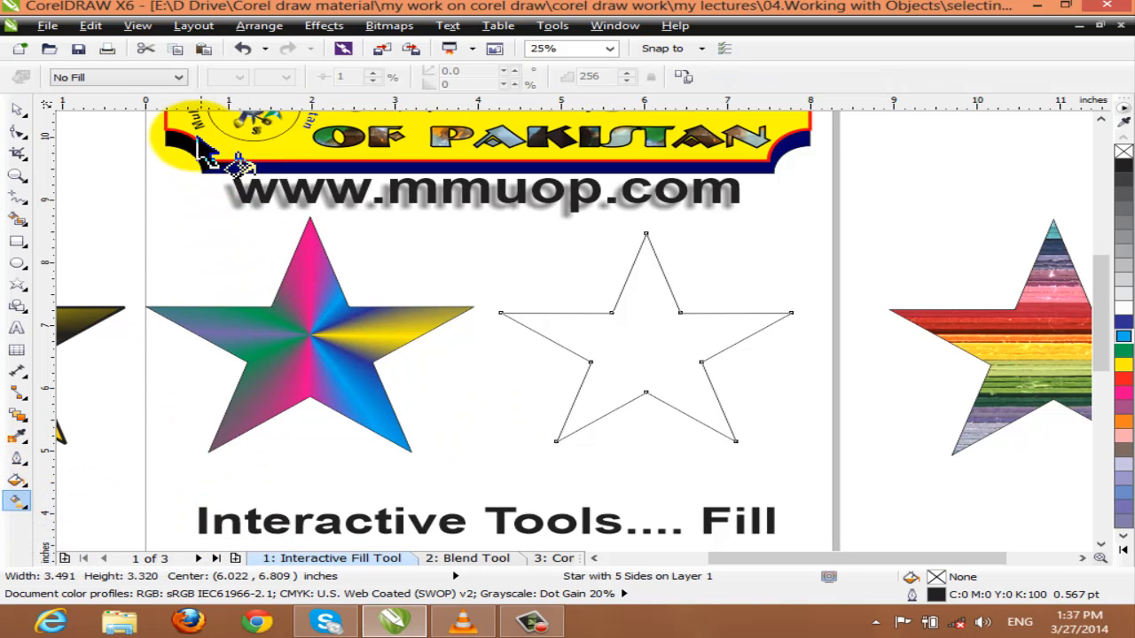
click(175, 80)
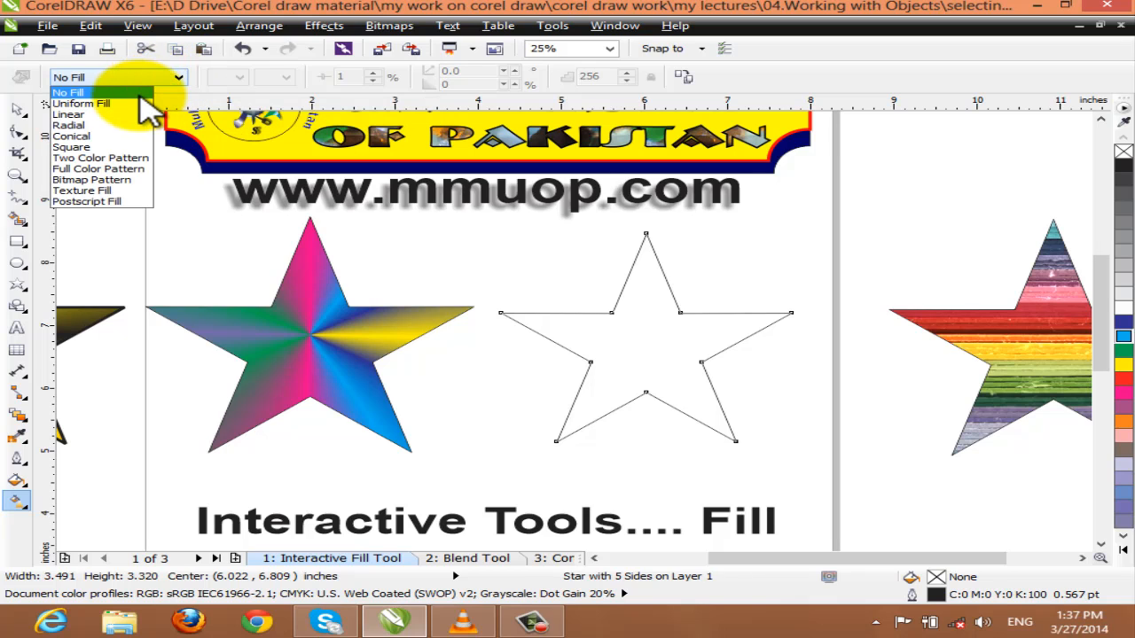
click(91, 180)
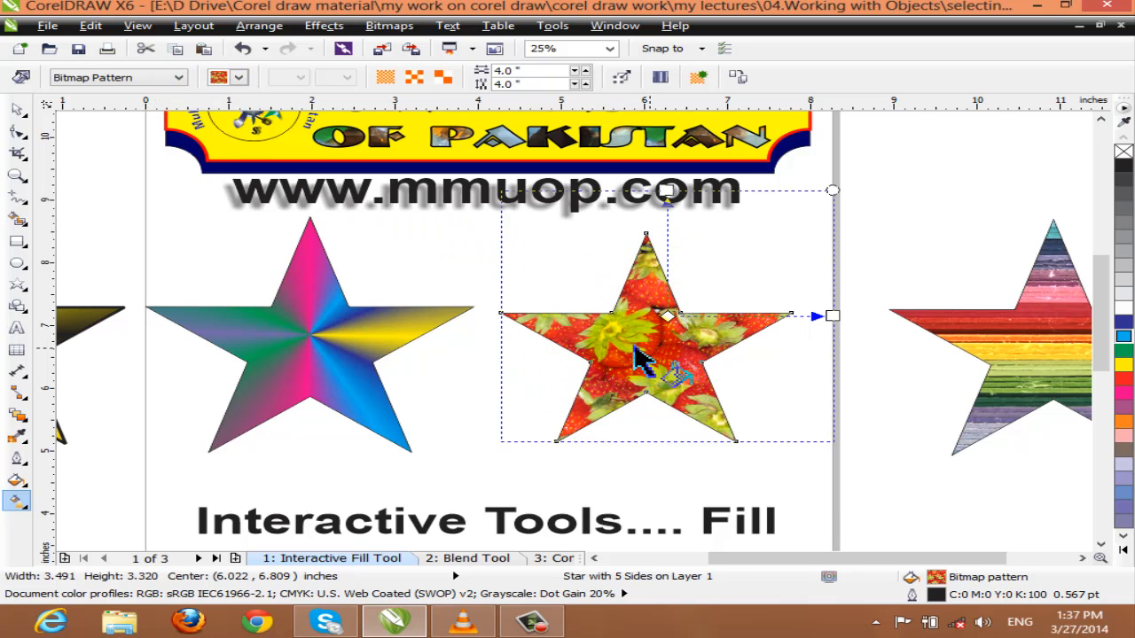
- Try the red-and-white star tile and the pink and white hearts patterns as the star's bitmap fill
click(236, 78)
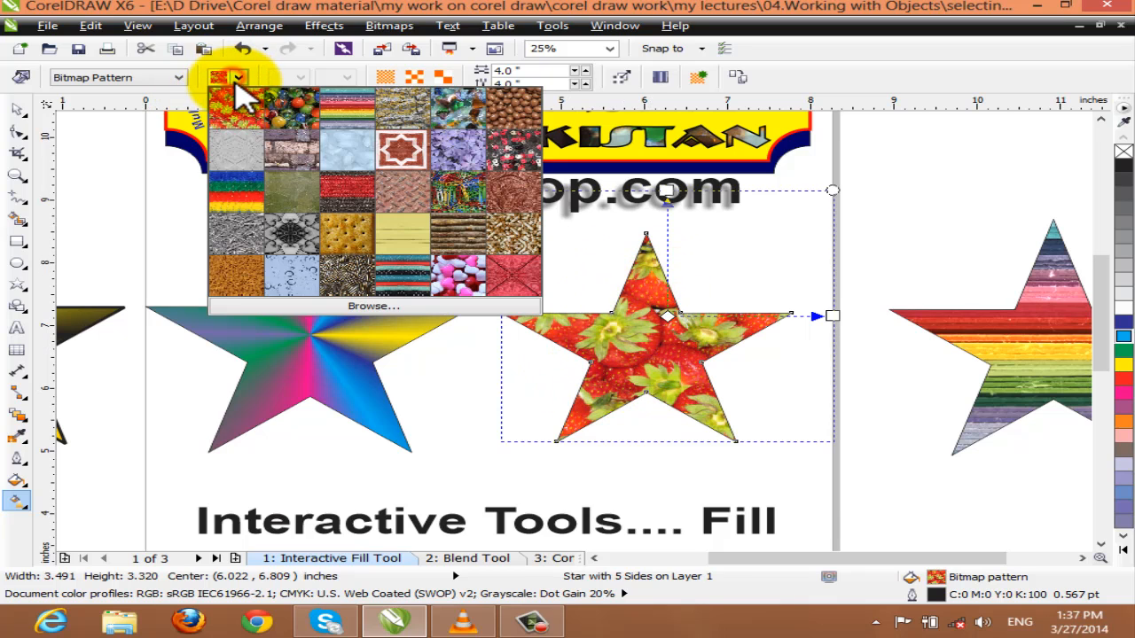
click(403, 153)
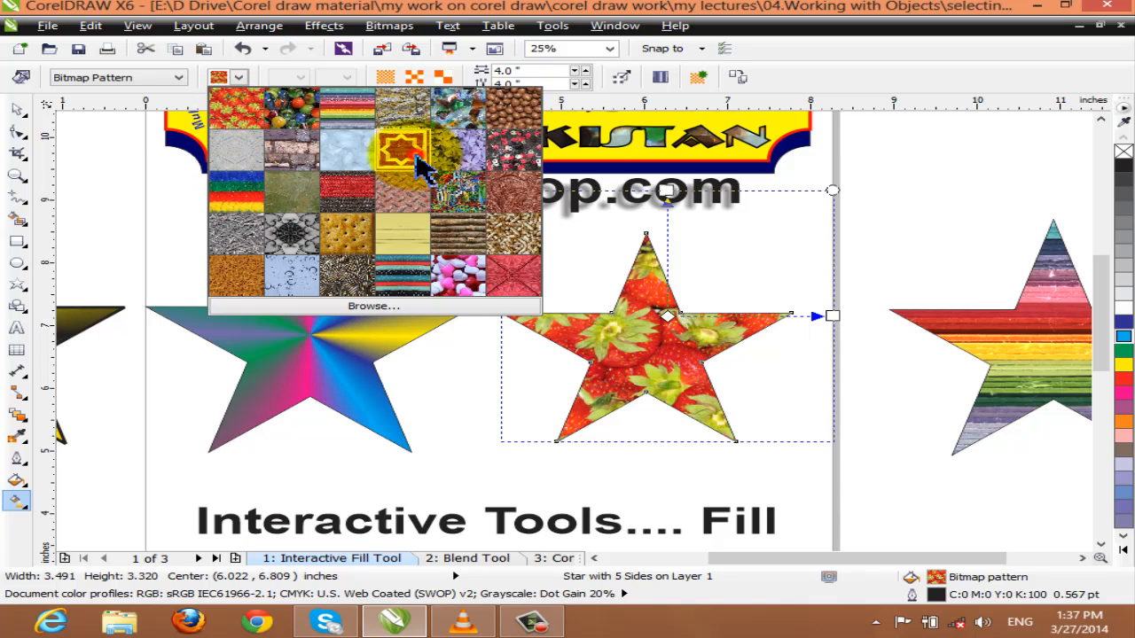
click(229, 78)
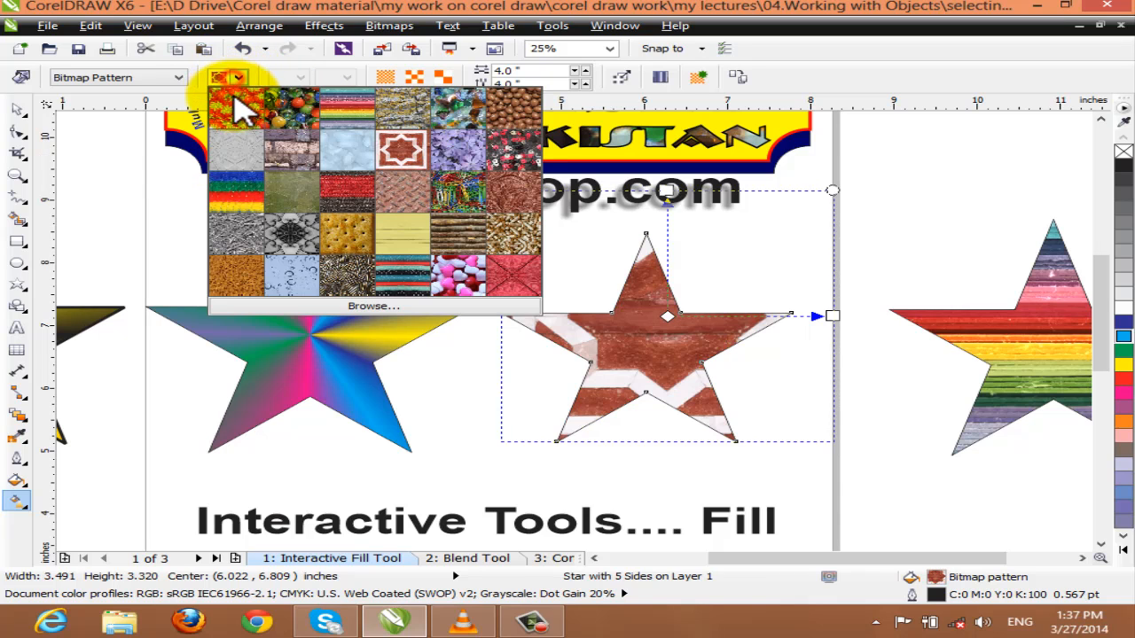
click(461, 280)
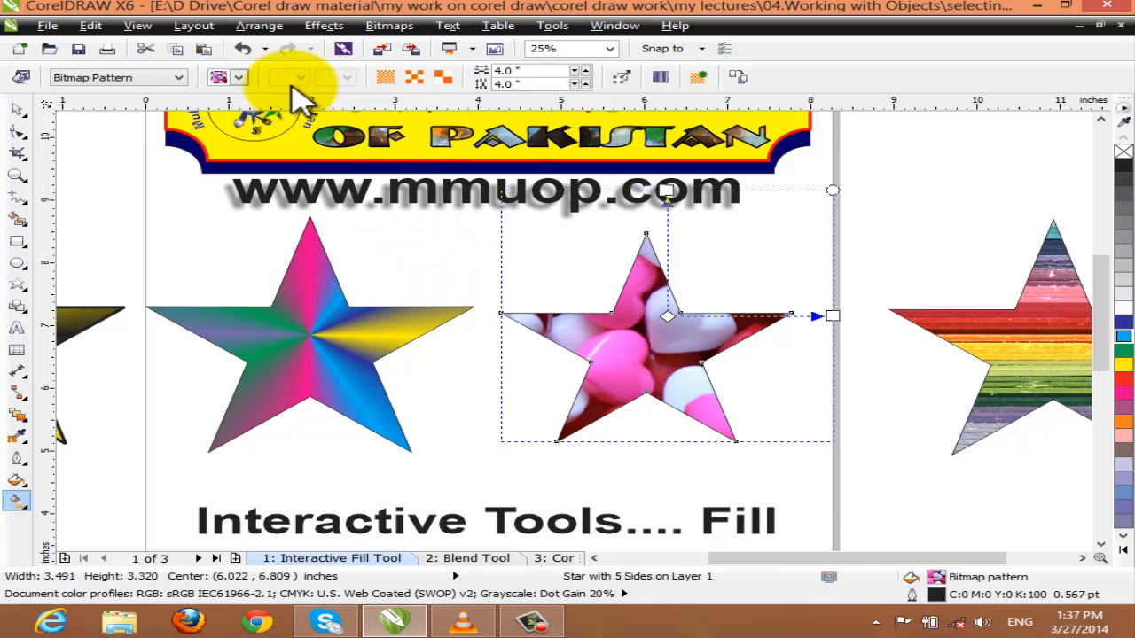
- Change the star's bitmap pattern to the golden-brown cracker texture
click(229, 78)
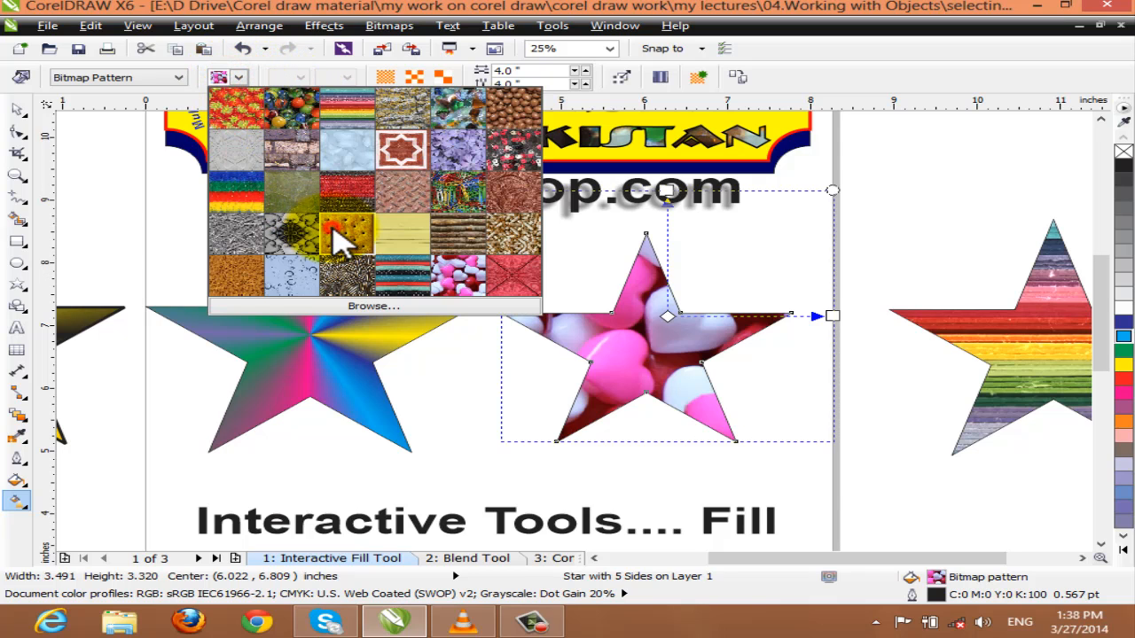
click(334, 233)
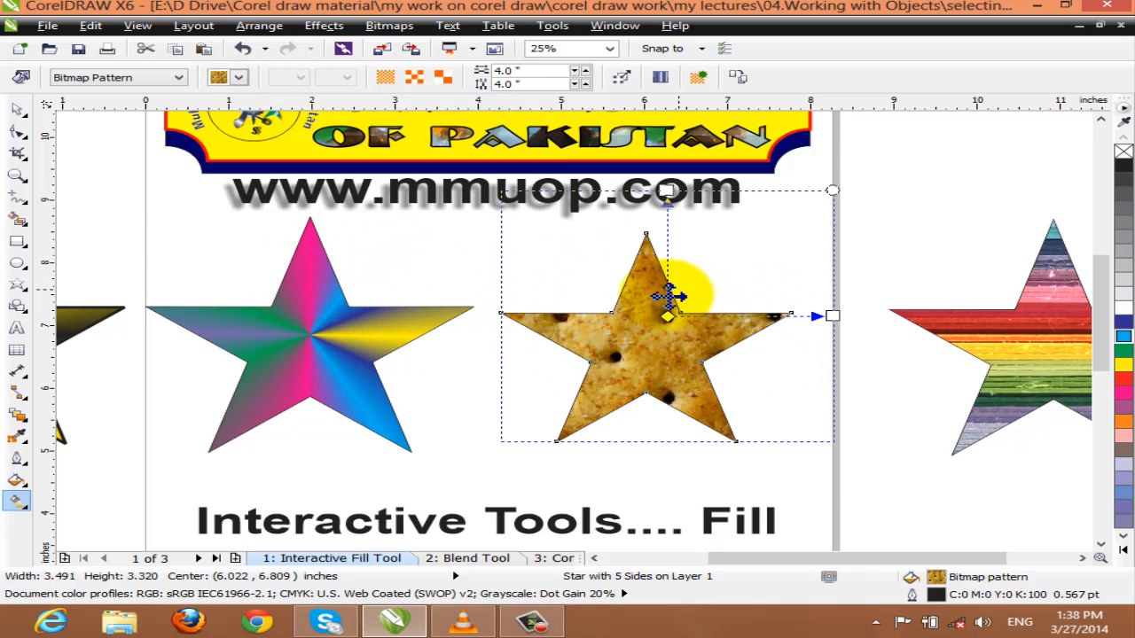
click(629, 398)
click(340, 283)
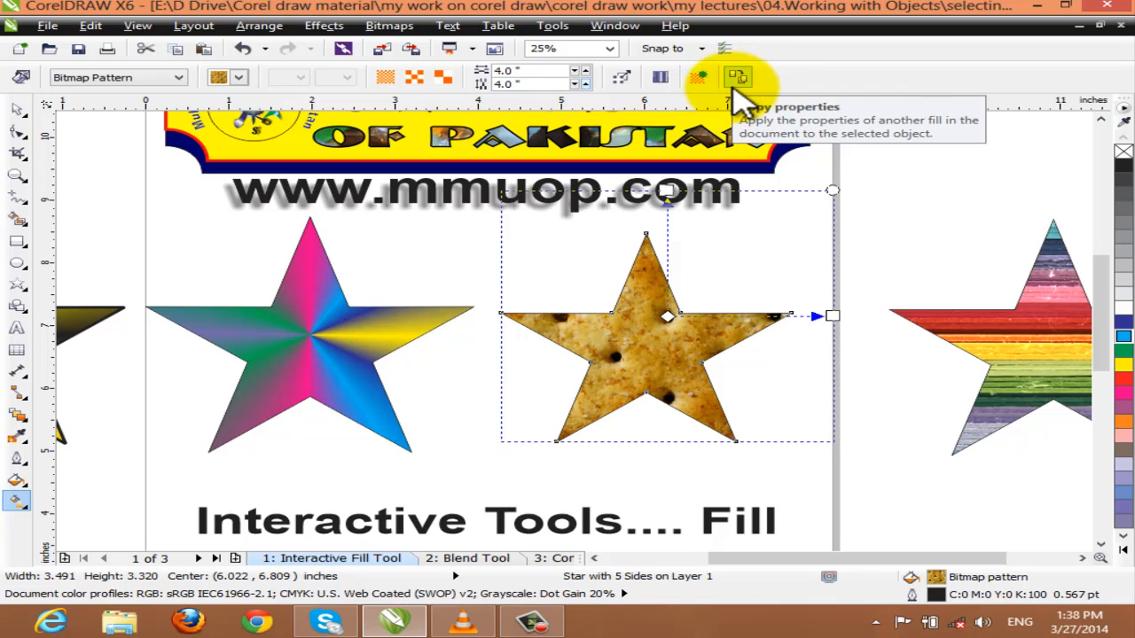
- Delete the star with the rainbow-striped wood pattern beside the page
click(16, 107)
scroll(847, 352, down, 2)
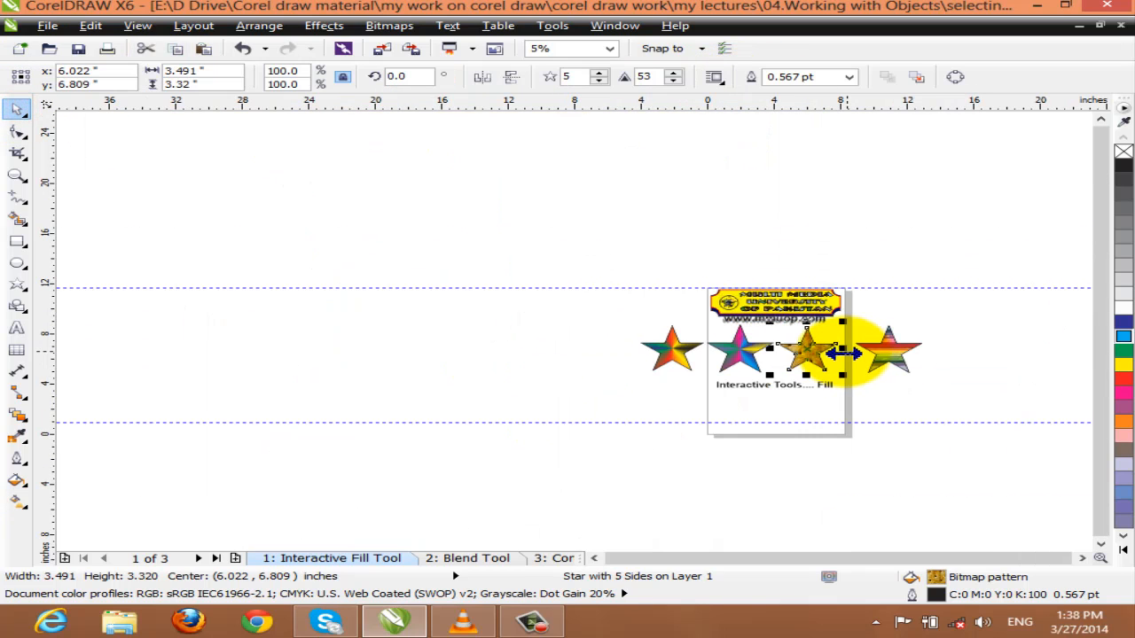
drag(847, 352, 698, 341)
scroll(698, 341, up, 1)
scroll(697, 340, up, 2)
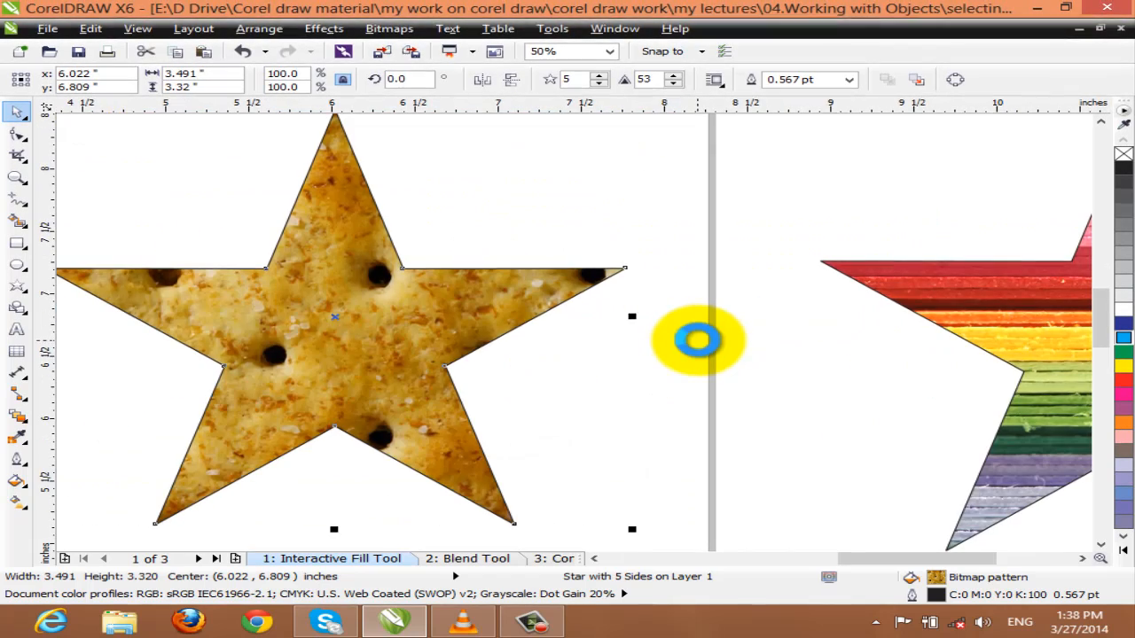
scroll(694, 331, down, 1)
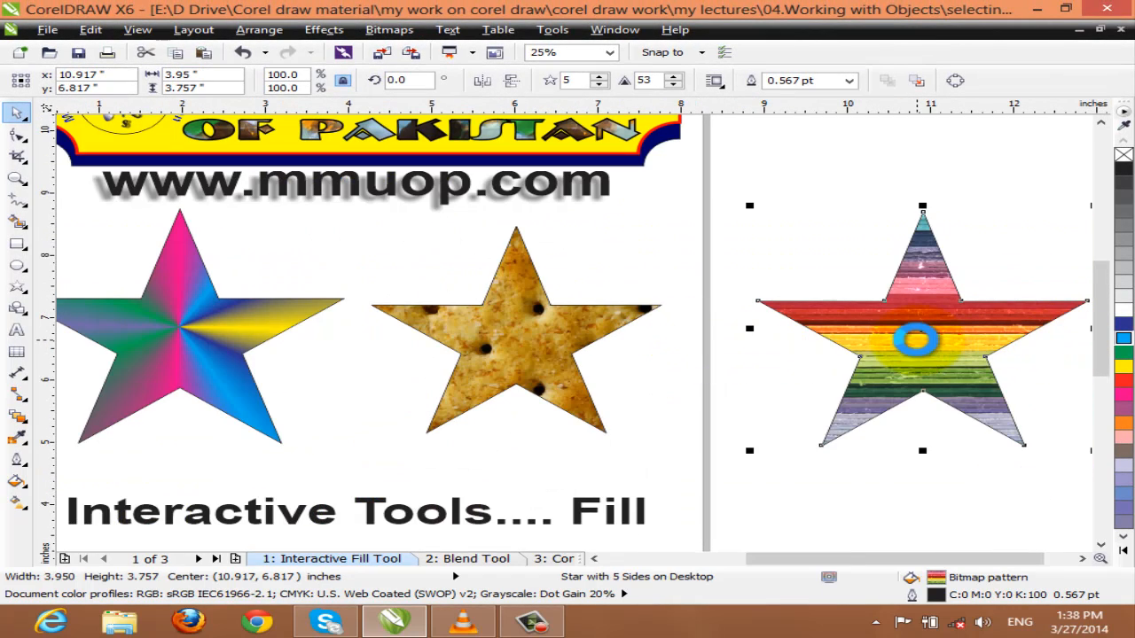
key(Delete)
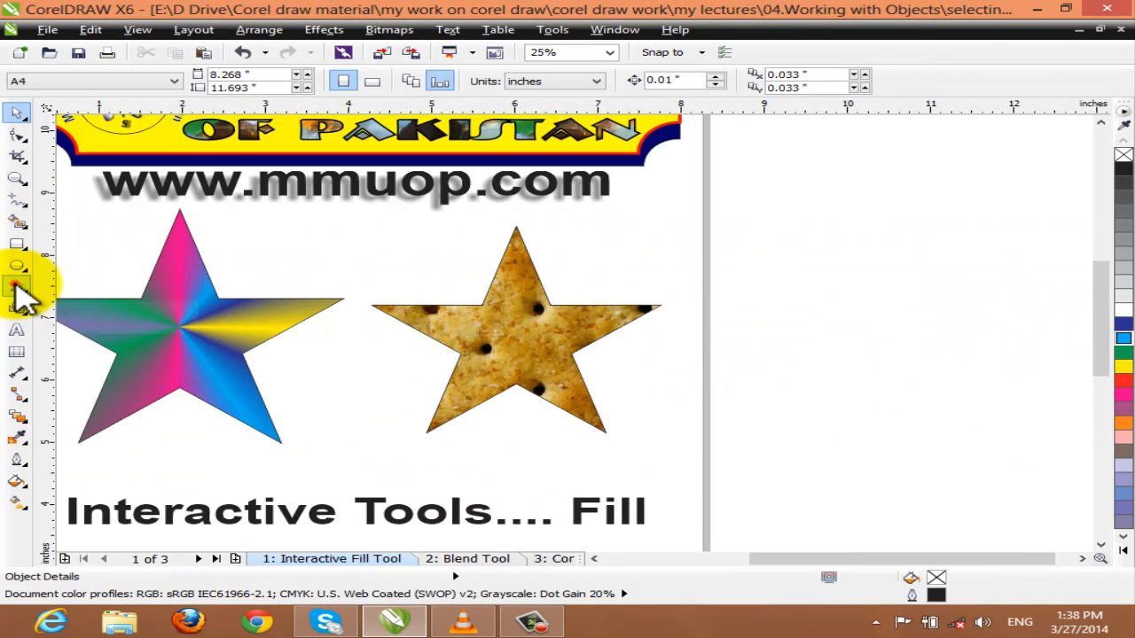
- Draw a five-pointed star about 3.56 by 3.39 inches in the empty area just right of the page
click(15, 286)
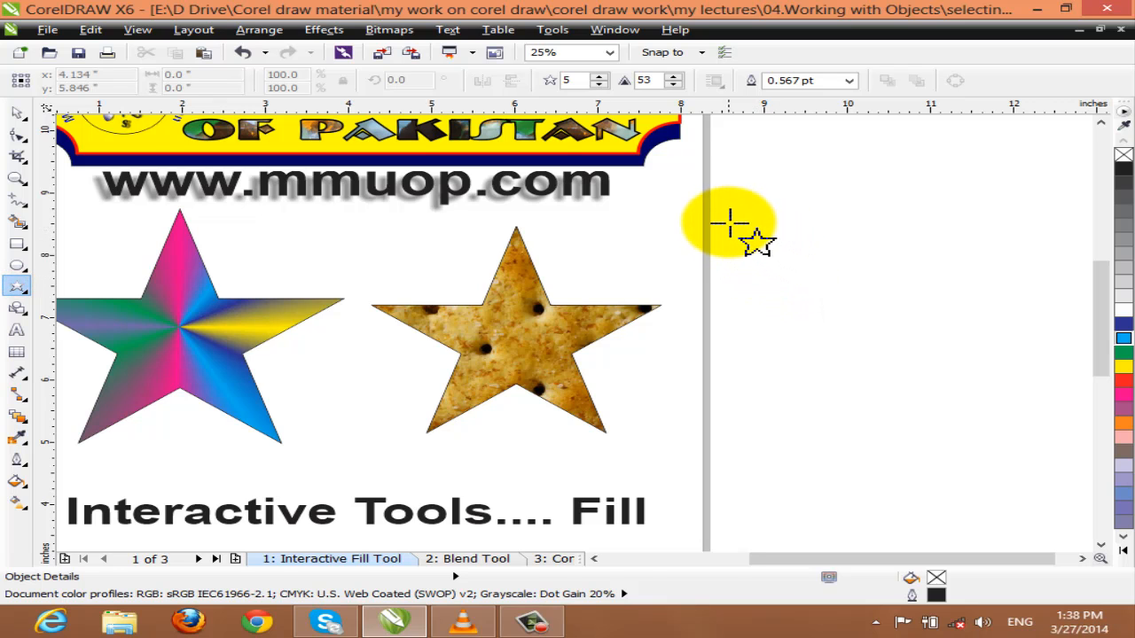
mouse_move(728, 224)
mouse_down()
mouse_move(950, 411)
mouse_move(1019, 455)
mouse_move(1039, 437)
mouse_up()
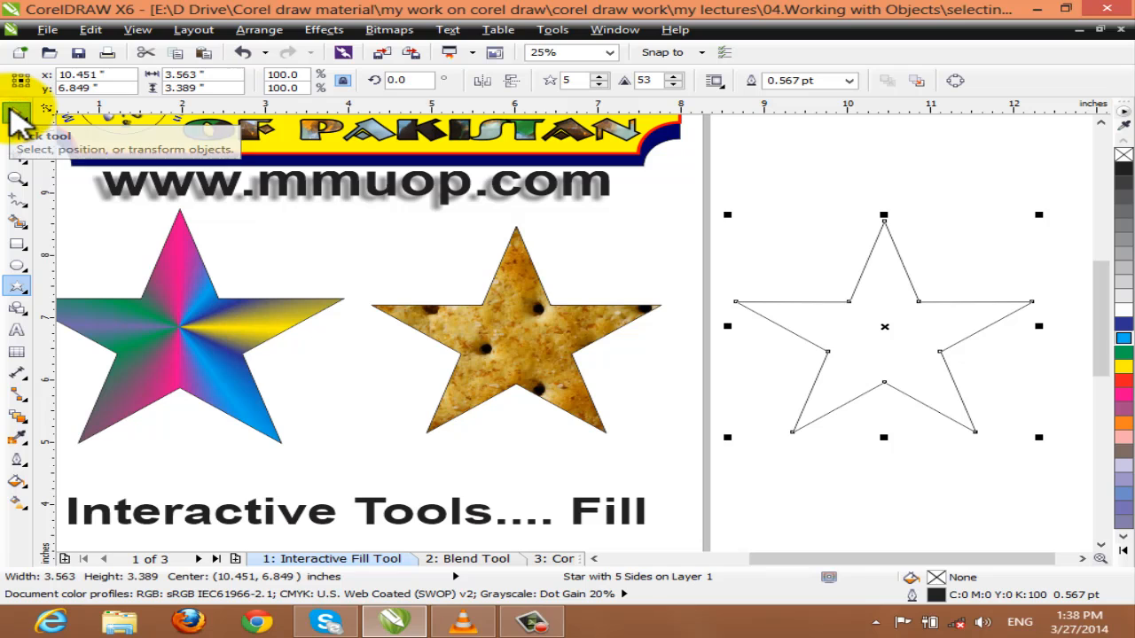
click(15, 114)
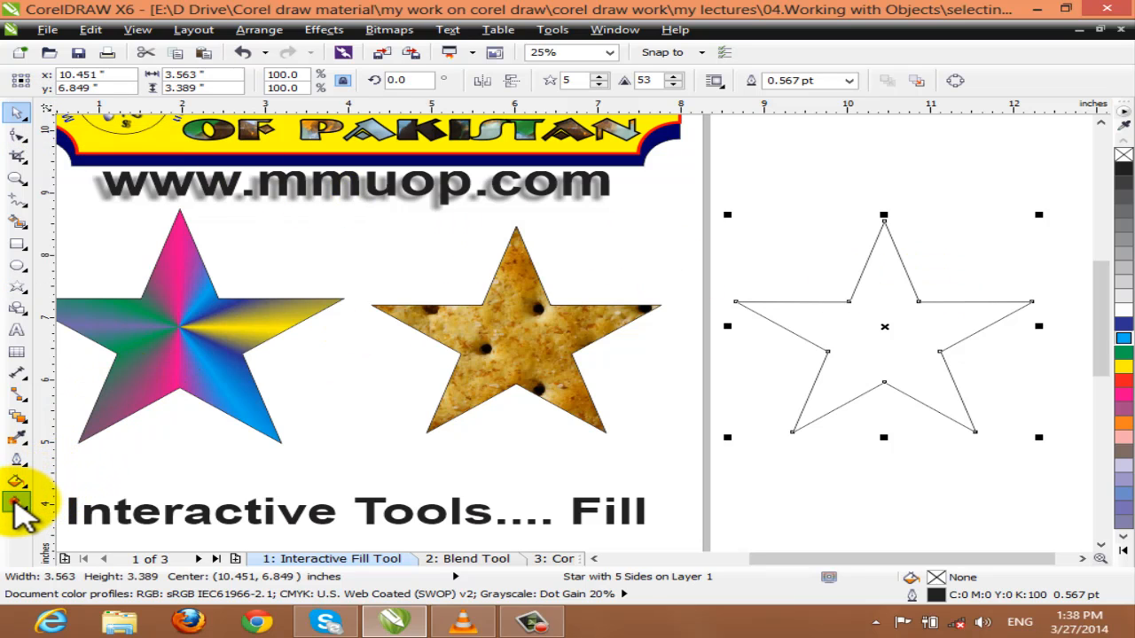
- Copy the fill properties of the multi-colour conical star to the new empty star with the Interactive Fill tool
click(16, 504)
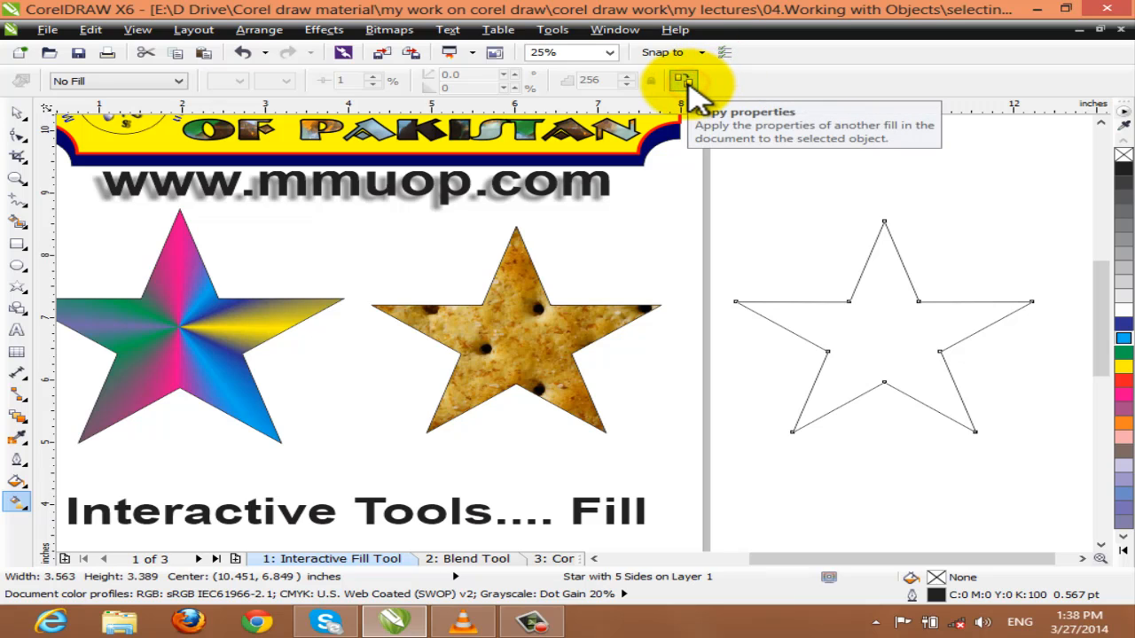
click(683, 81)
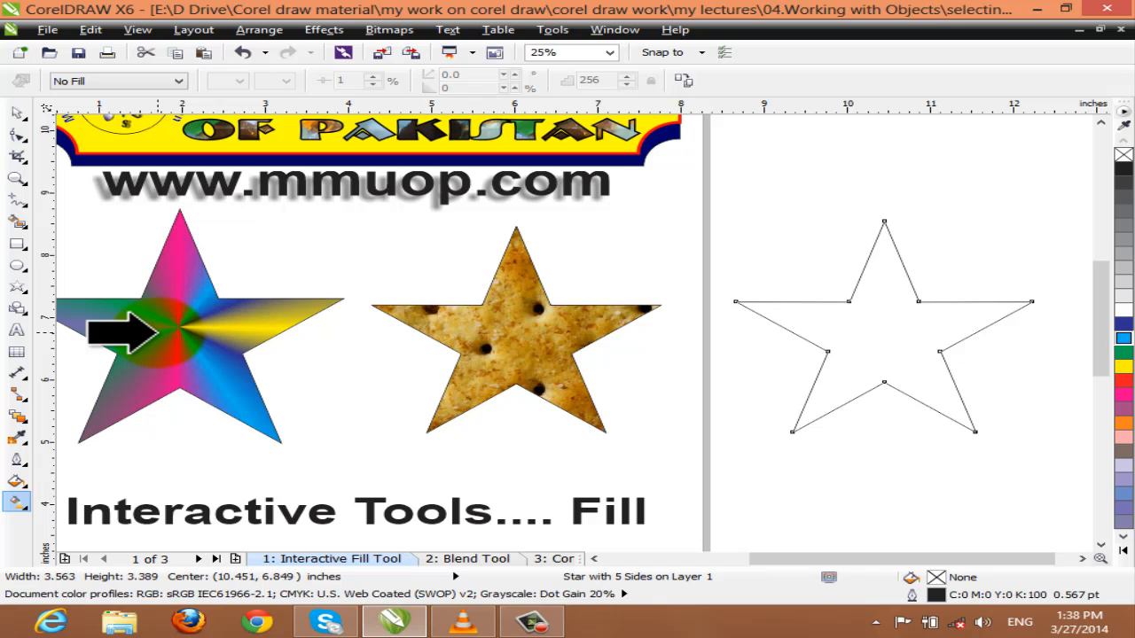
click(156, 331)
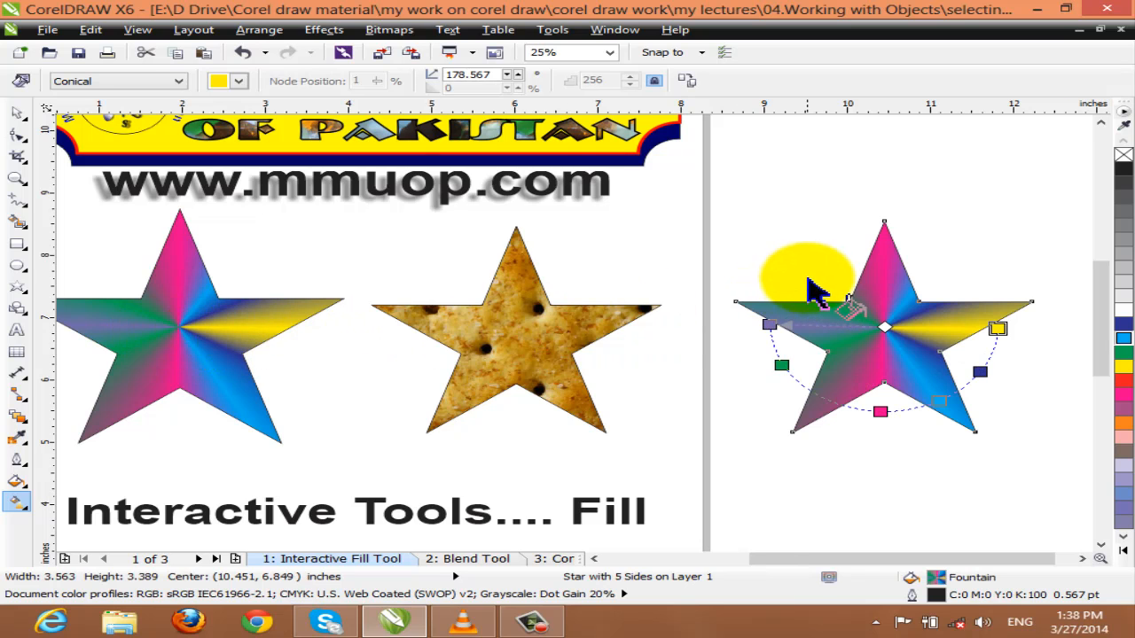